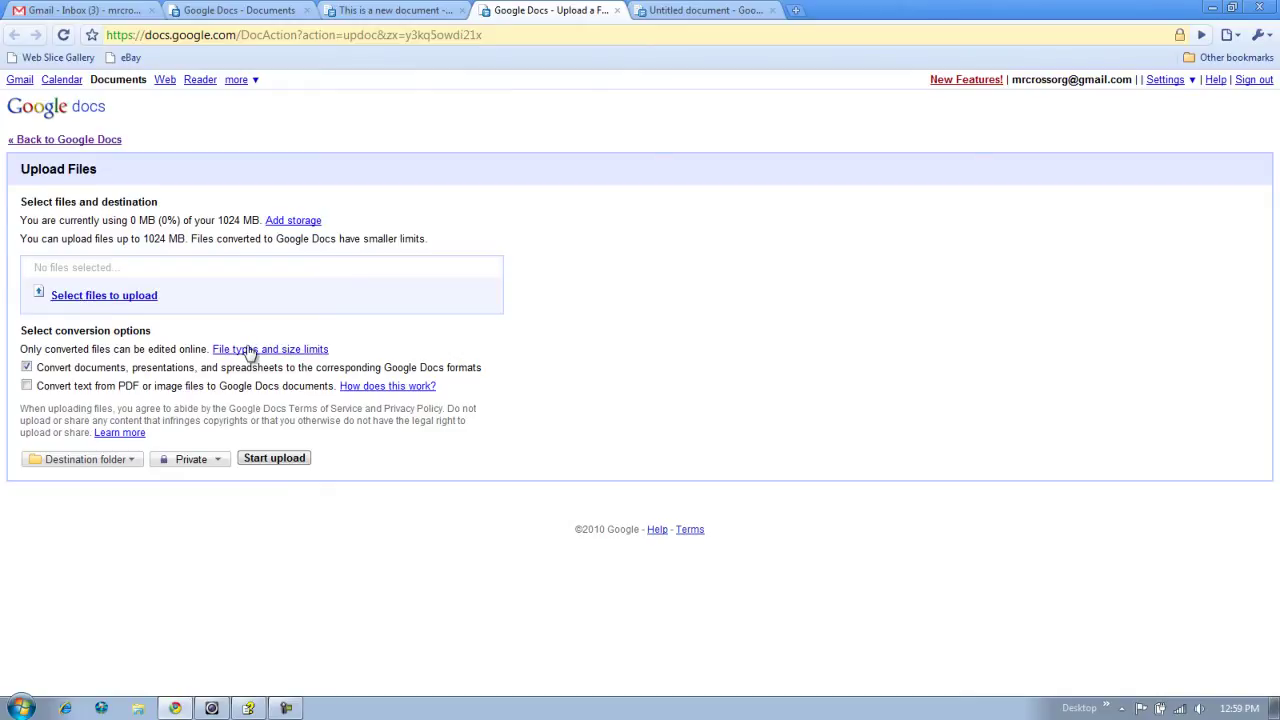
- Show the supported file types and size limits on the upload page and review the conversion limits
{"action": "left_click", "coordinate": [272, 351]}
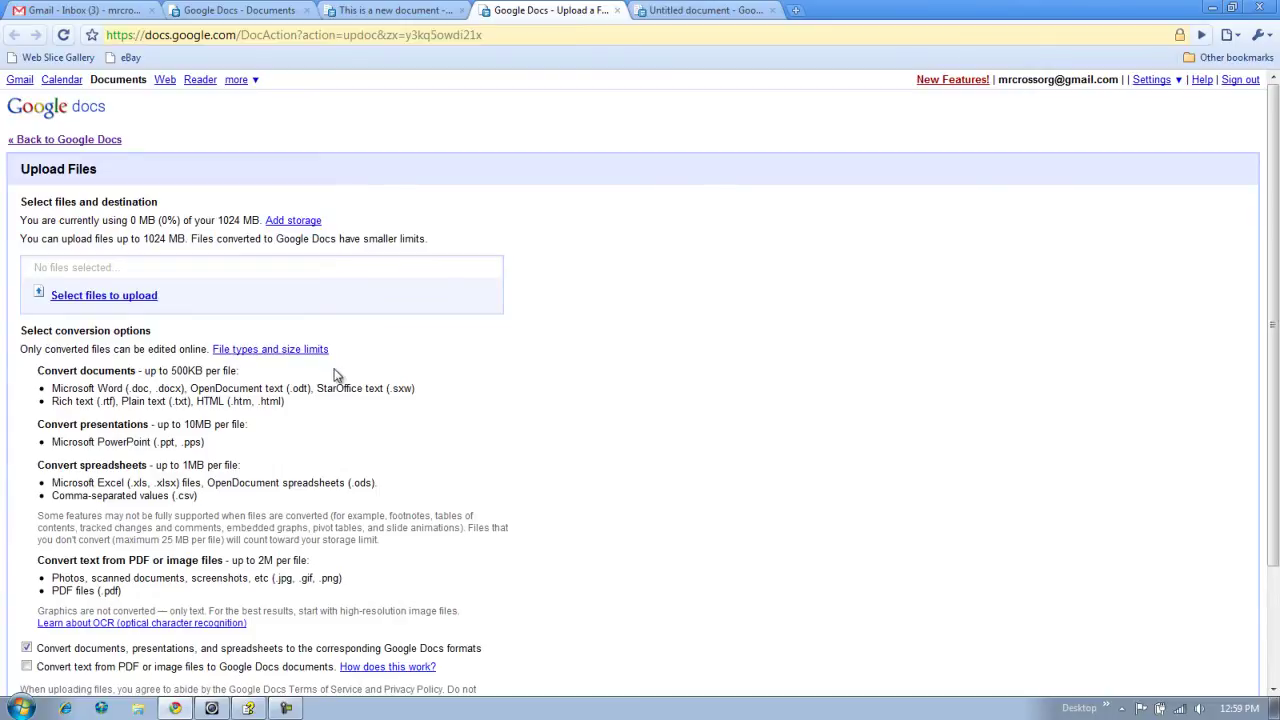
{"action": "scroll", "coordinate": [440, 383], "scroll_direction": "down", "scroll_amount": 2}
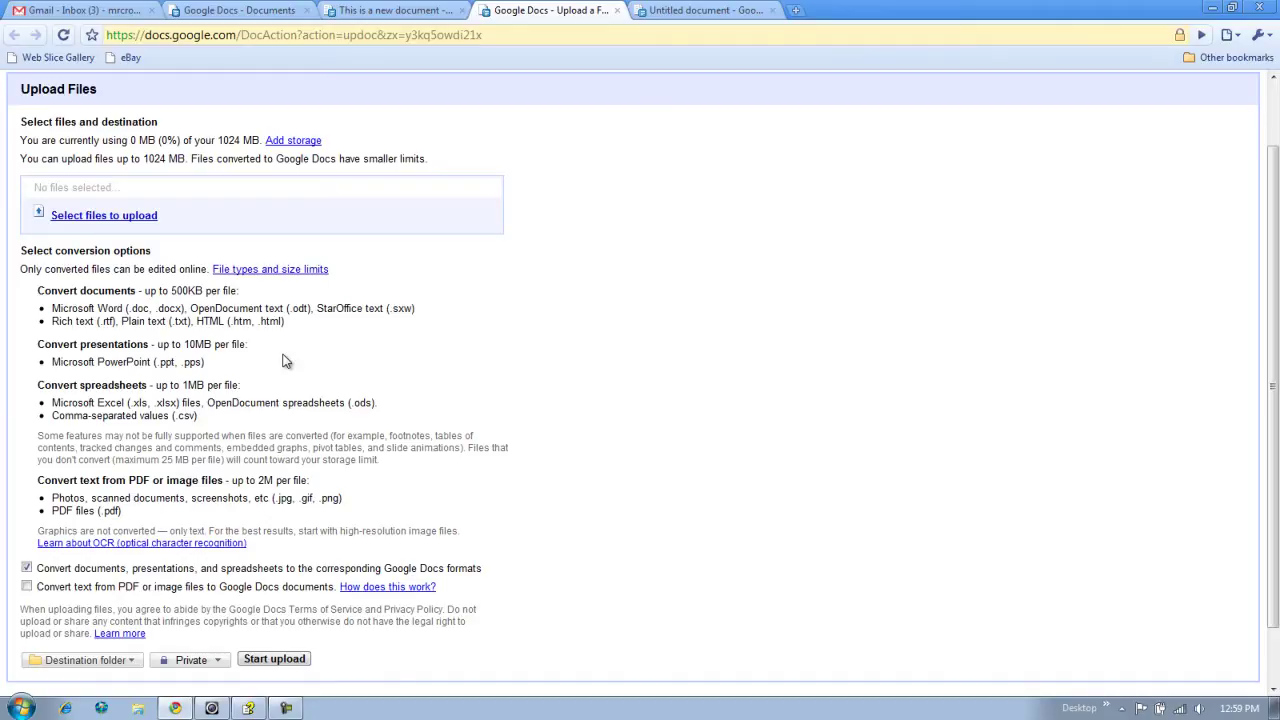
{"action": "scroll", "coordinate": [308, 358], "scroll_direction": "up", "scroll_amount": 1}
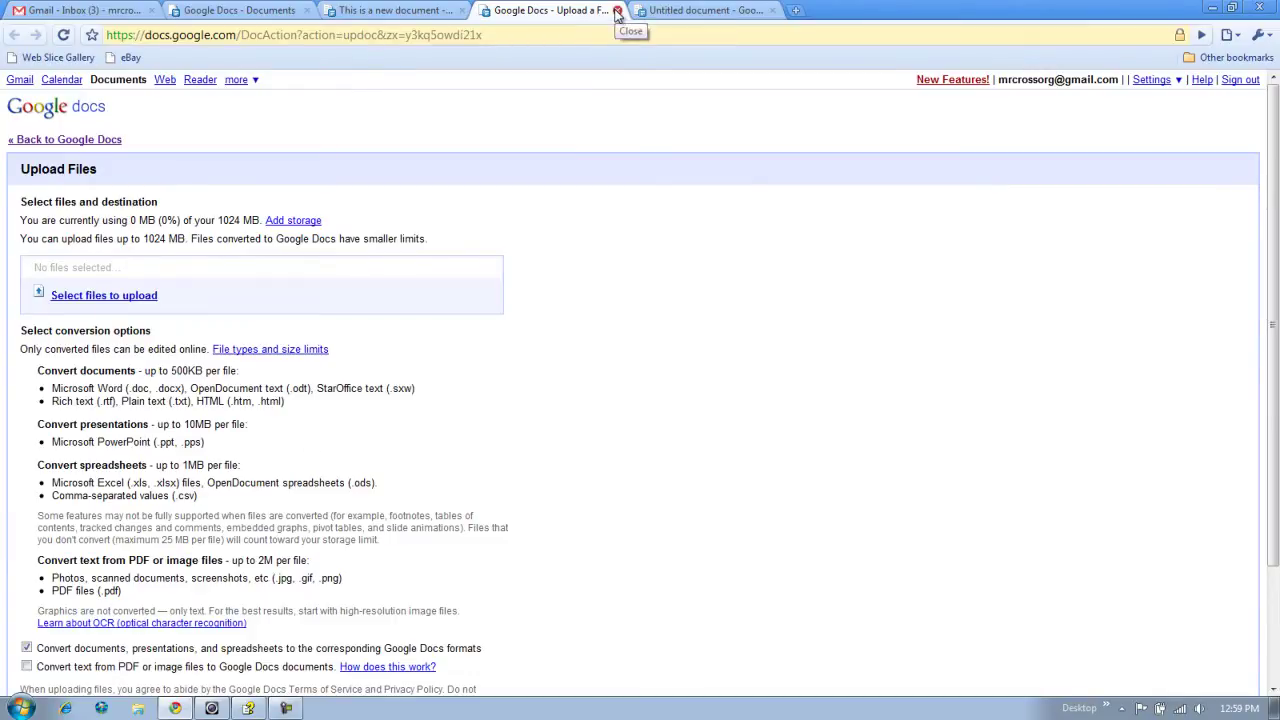
- Return from the upload page to the document list and close this duplicate document list
{"action": "left_click", "coordinate": [70, 141]}
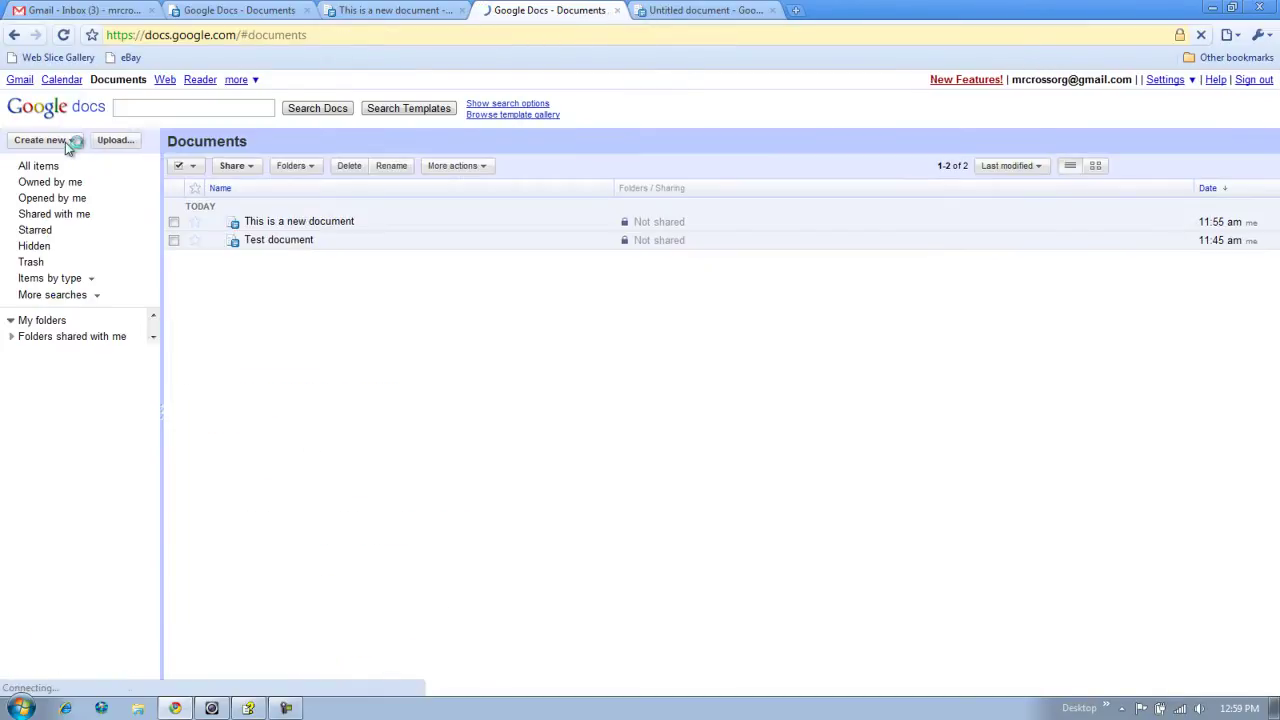
{"action": "left_click", "coordinate": [386, 10]}
{"action": "left_click", "coordinate": [563, 10]}
{"action": "left_click", "coordinate": [455, 10]}
{"action": "left_click", "coordinate": [592, 12]}
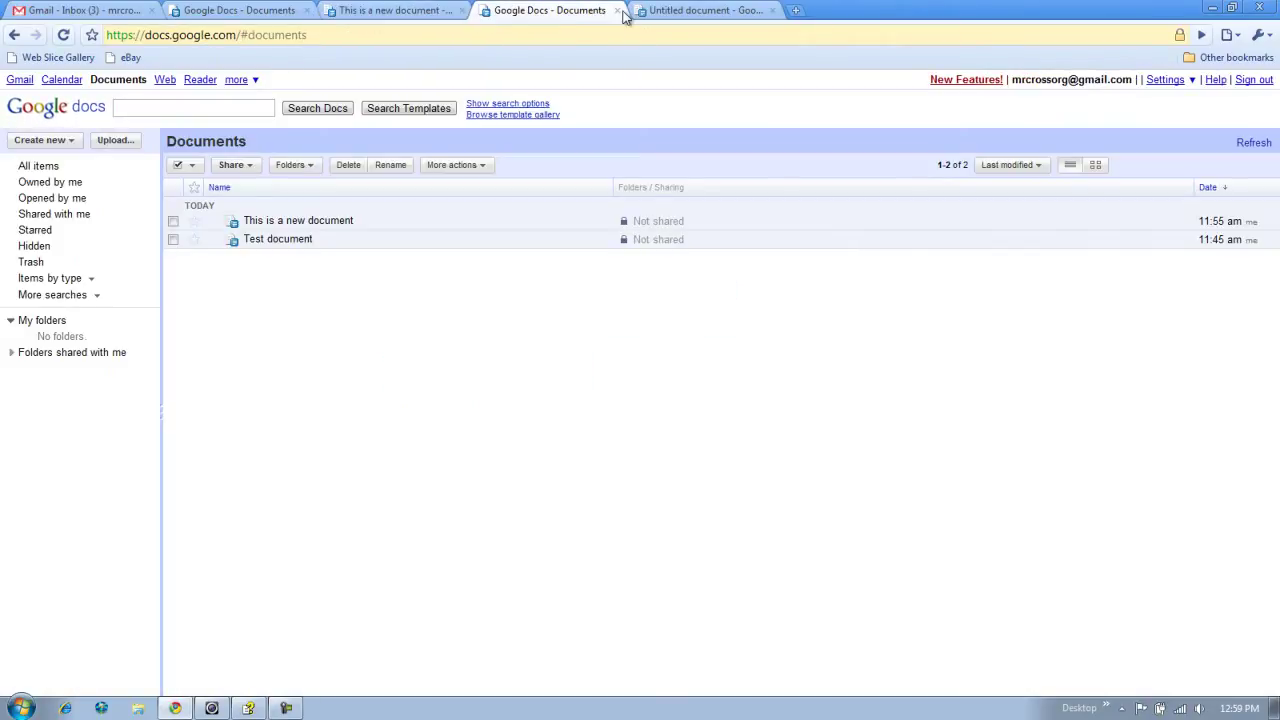
{"action": "left_click", "coordinate": [615, 11]}
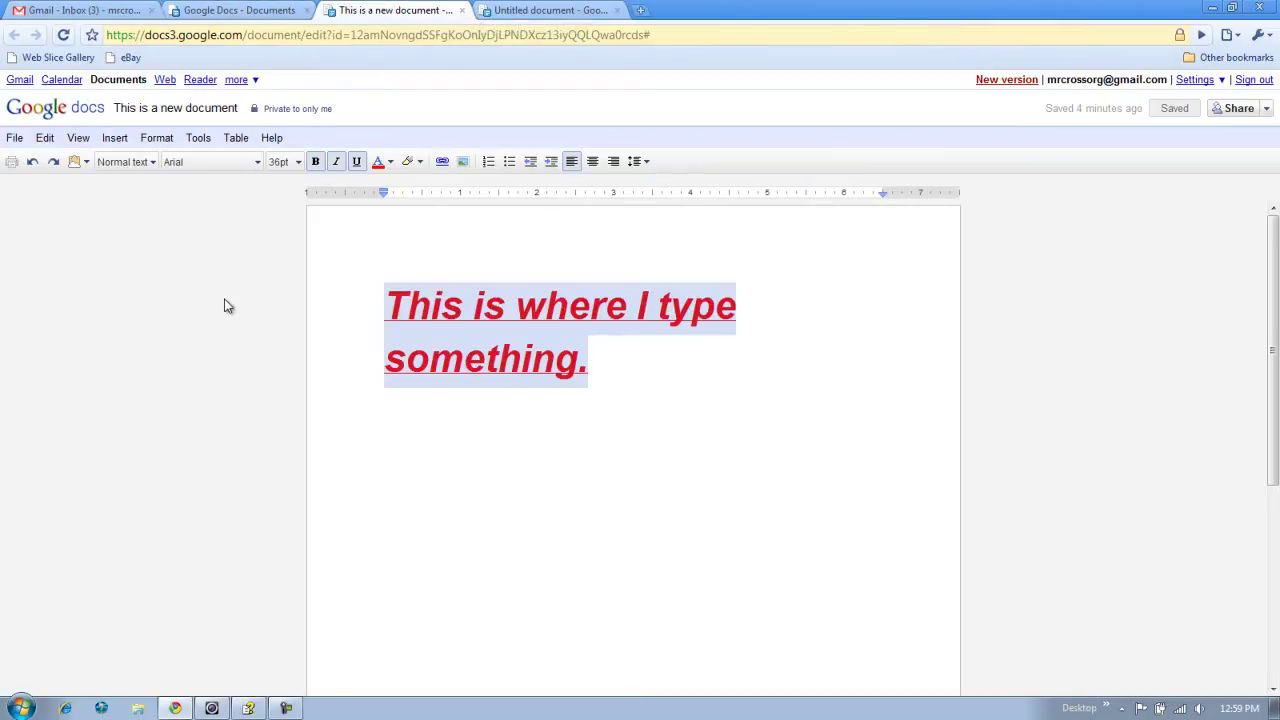
{"action": "left_click", "coordinate": [97, 10]}
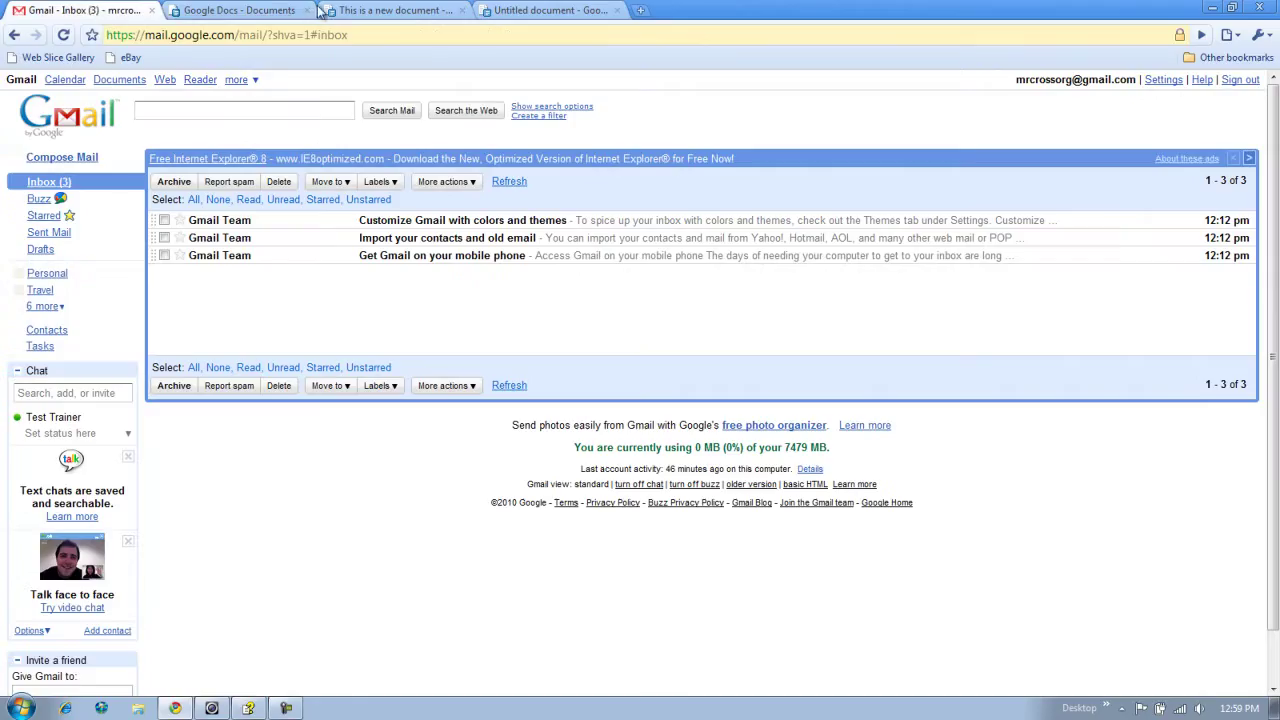
{"action": "left_click", "coordinate": [295, 10]}
{"action": "left_click", "coordinate": [357, 9]}
{"action": "left_click", "coordinate": [518, 12]}
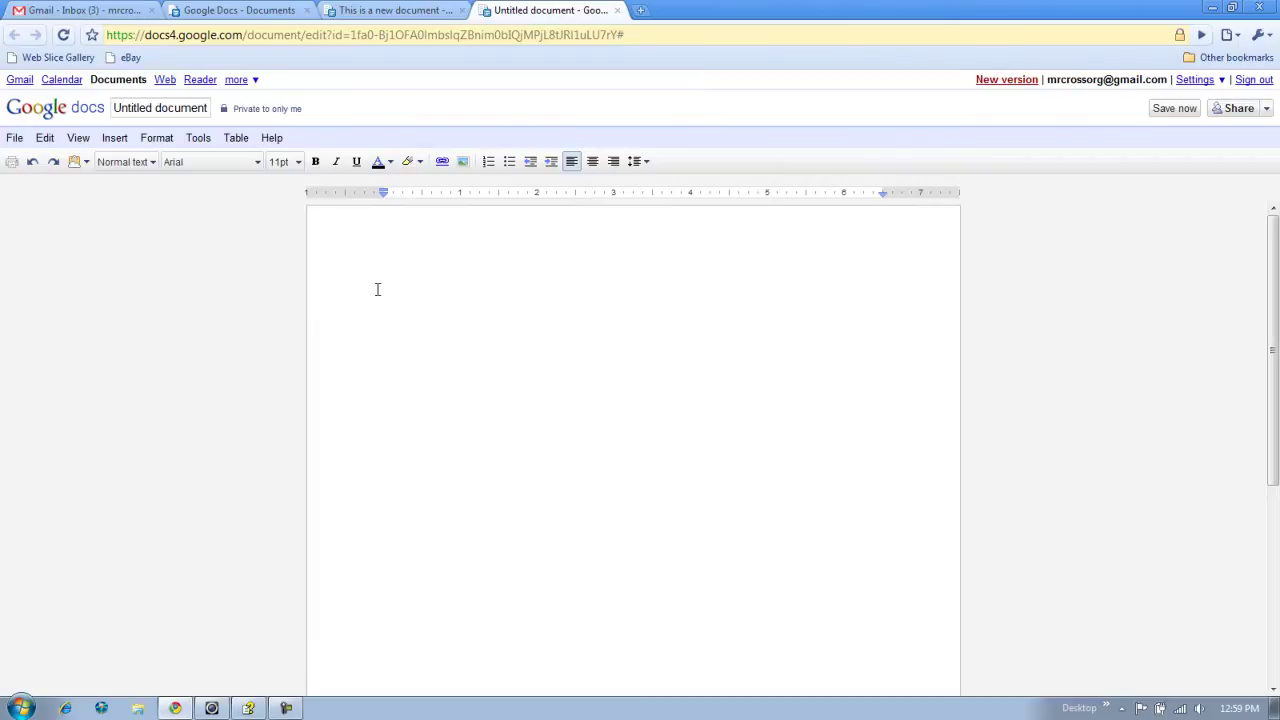
- Rename the document "This is a new document" to "This is a new document 2"
{"action": "left_click", "coordinate": [390, 10]}
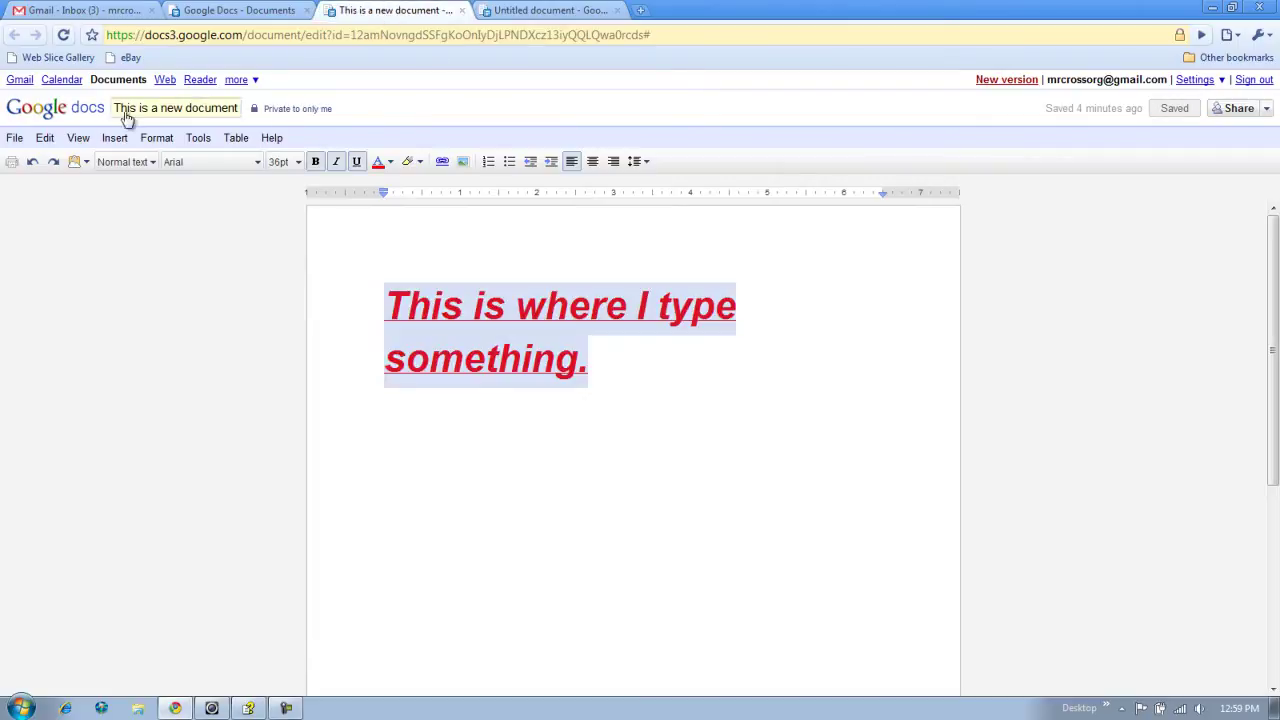
{"action": "left_click", "coordinate": [15, 138]}
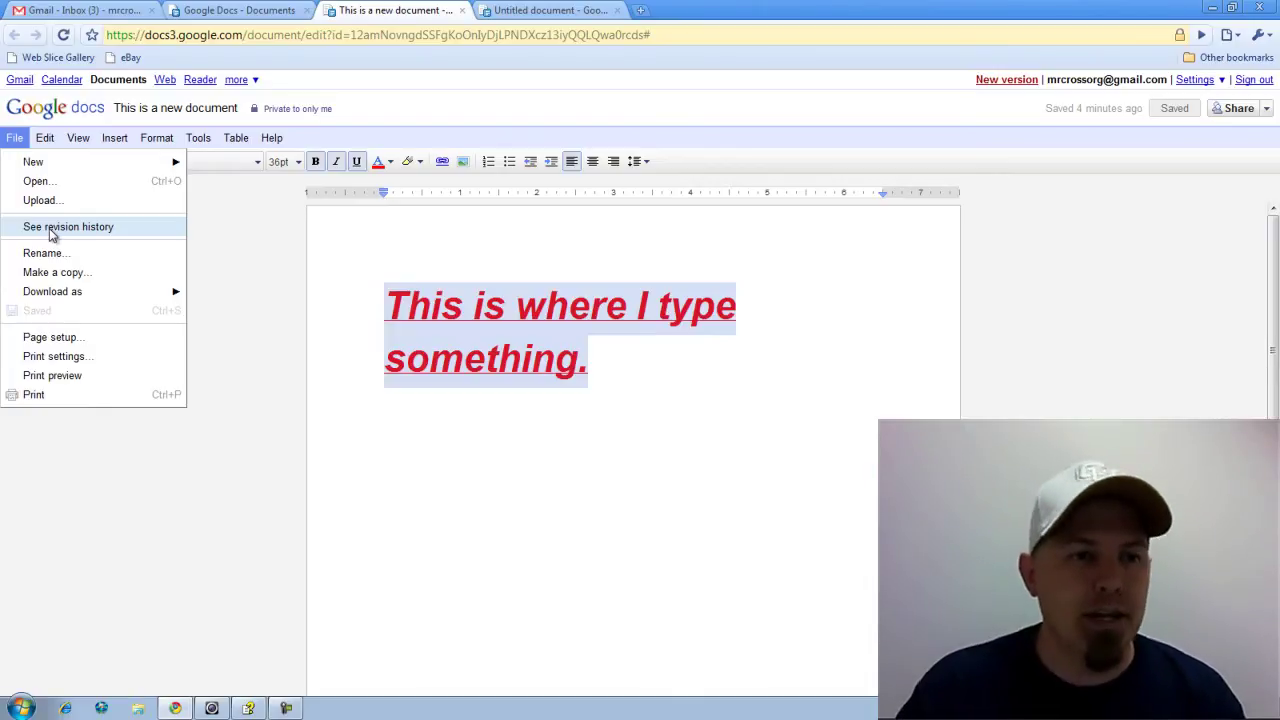
{"action": "left_click", "coordinate": [42, 253]}
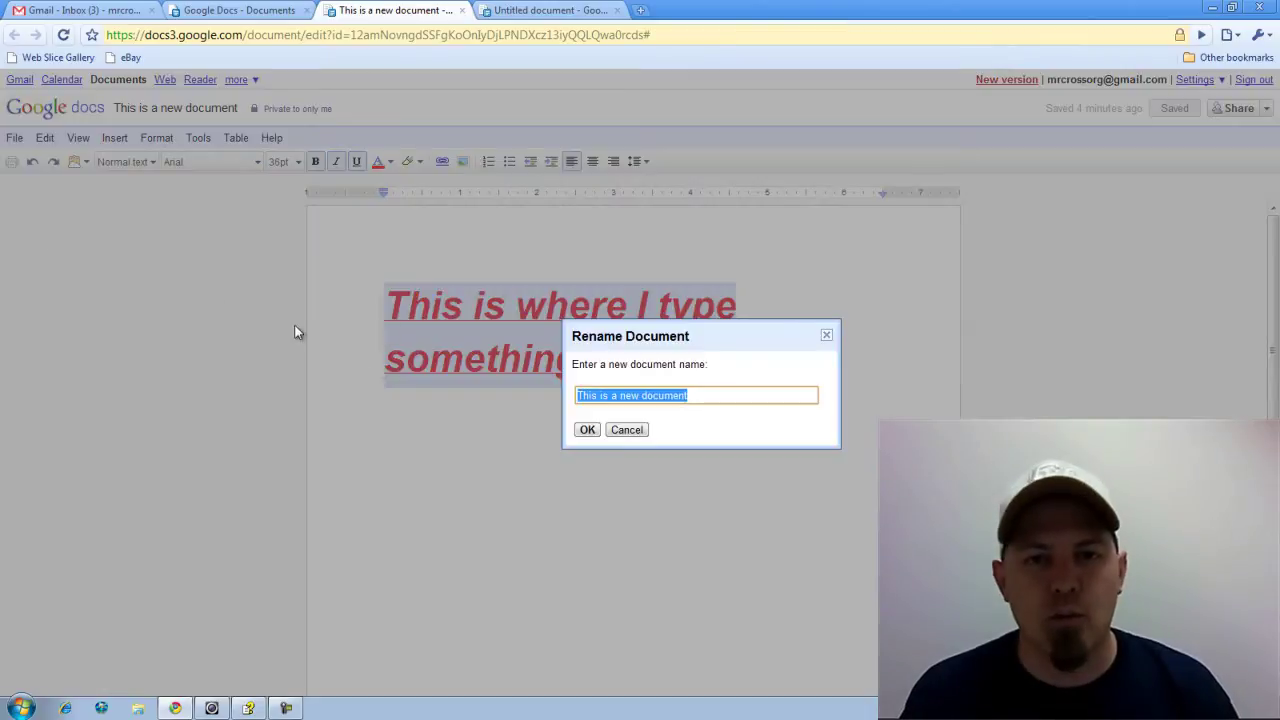
{"action": "key", "text": "End"}
{"action": "type", "text": "2"}
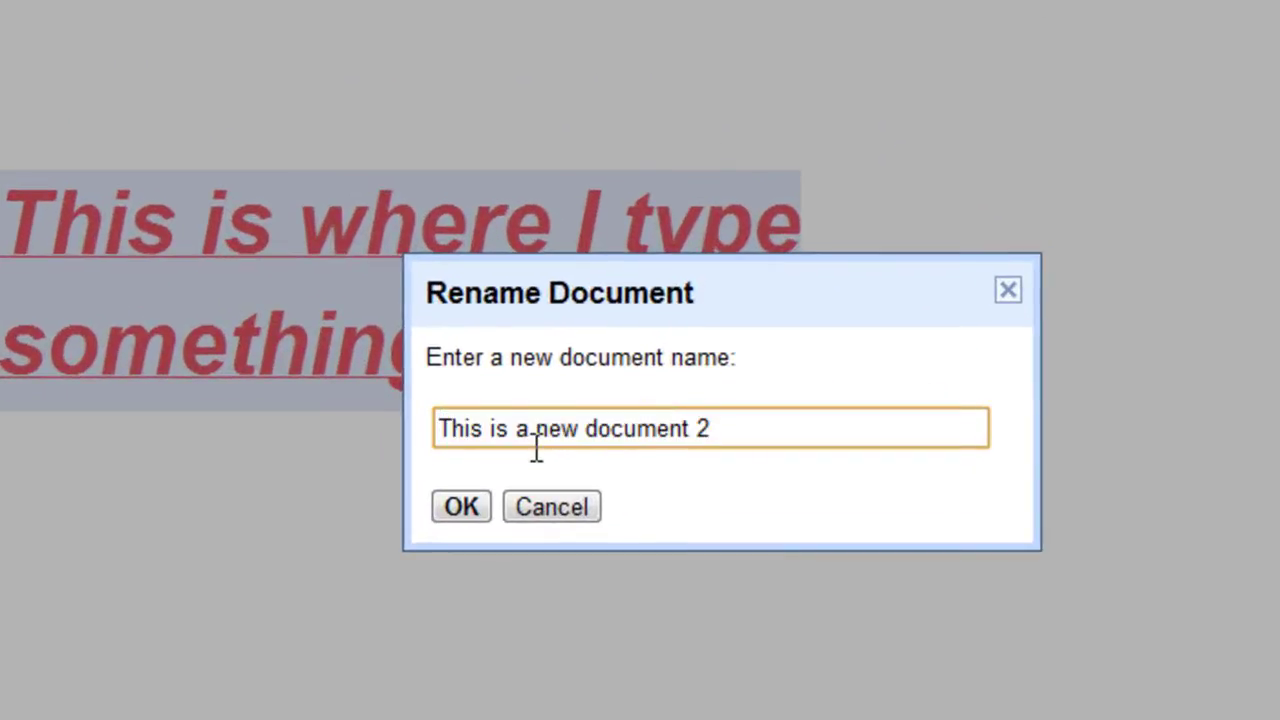
{"action": "left_click", "coordinate": [460, 506]}
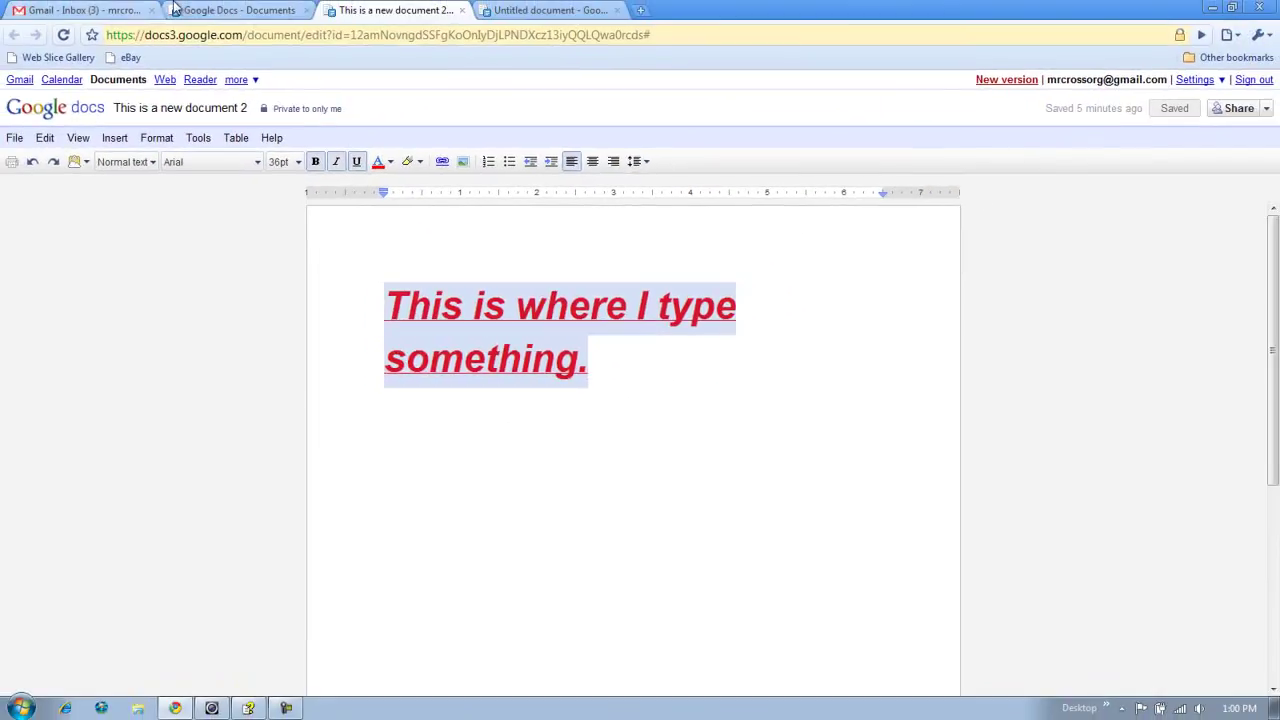
- Refresh the document list to check the renamed document's entry, and return to that document
{"action": "left_click", "coordinate": [229, 11]}
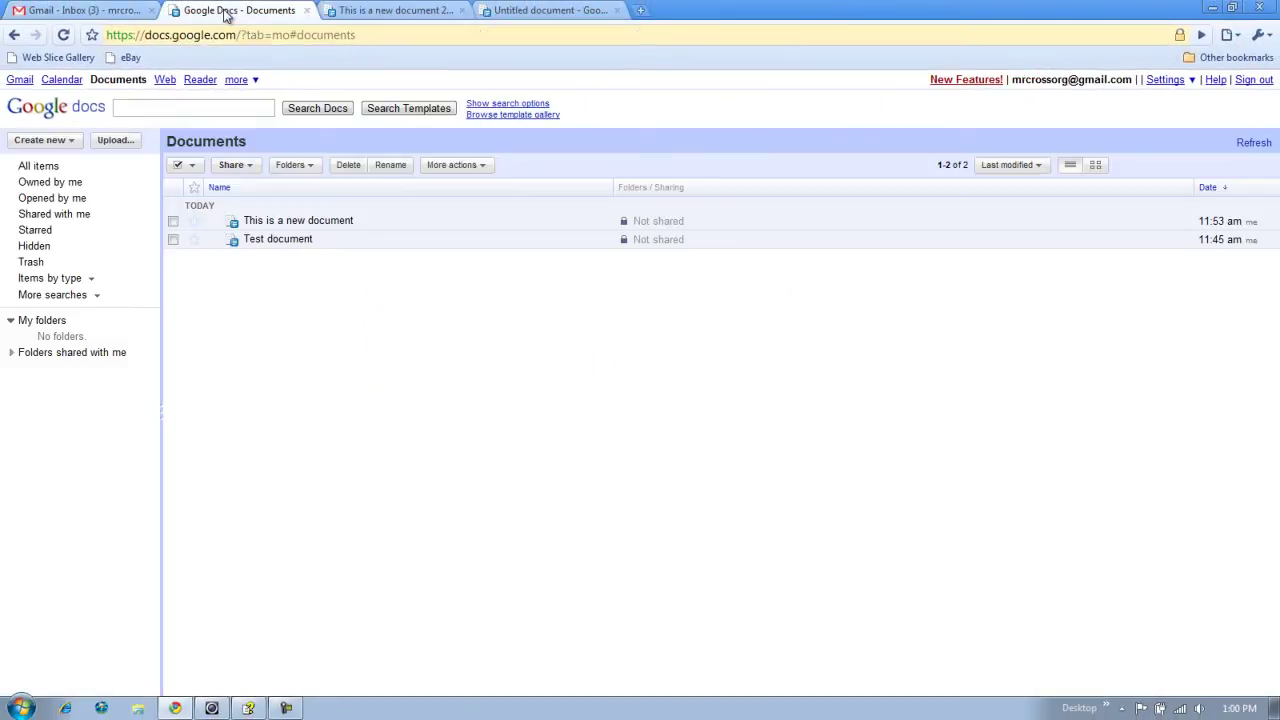
{"action": "left_click", "coordinate": [63, 35]}
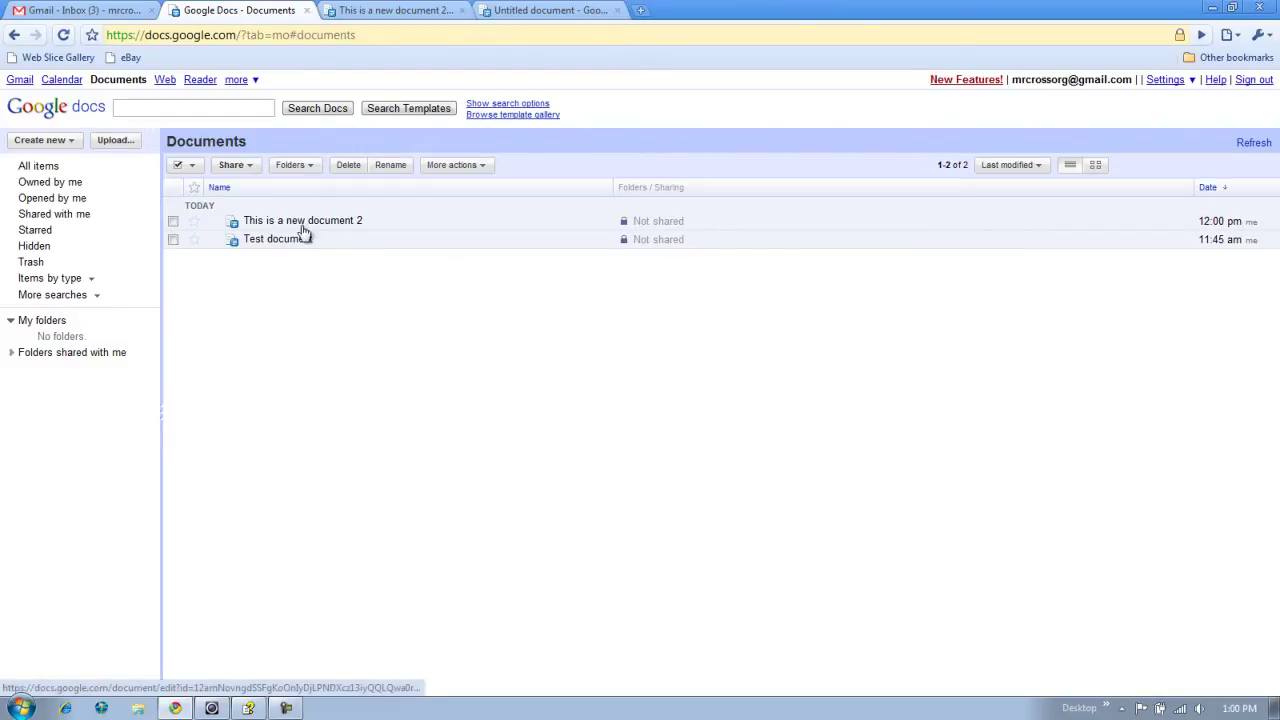
{"action": "left_click", "coordinate": [393, 8]}
{"action": "key", "text": "ctrl+a"}
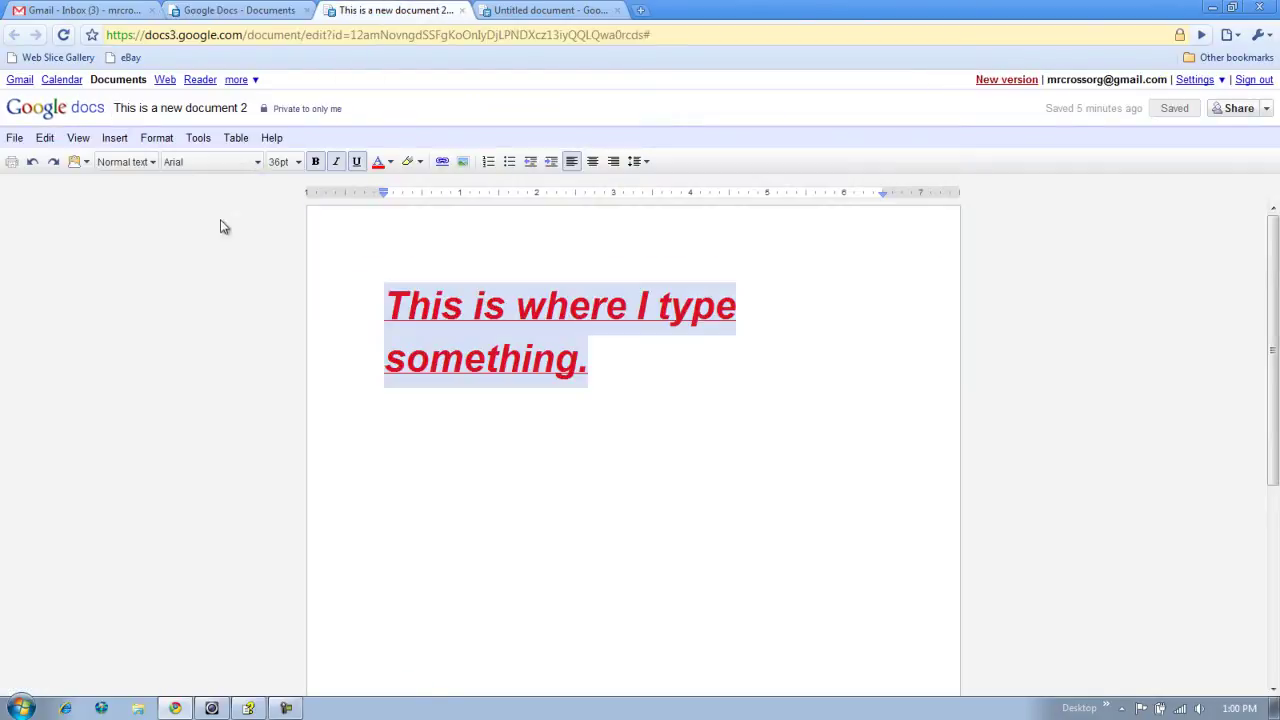
- Make a copy of "This is a new document 2" without copying its collaborators
{"action": "left_click", "coordinate": [14, 139]}
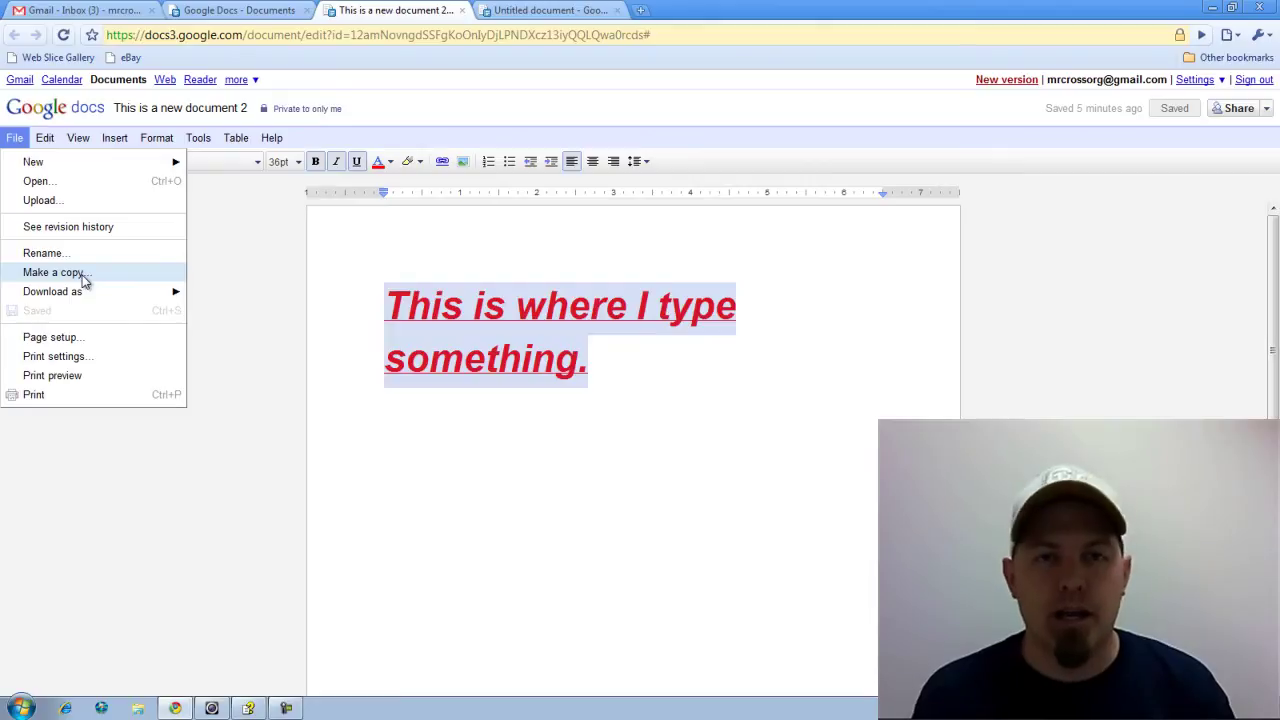
{"action": "left_click", "coordinate": [85, 280]}
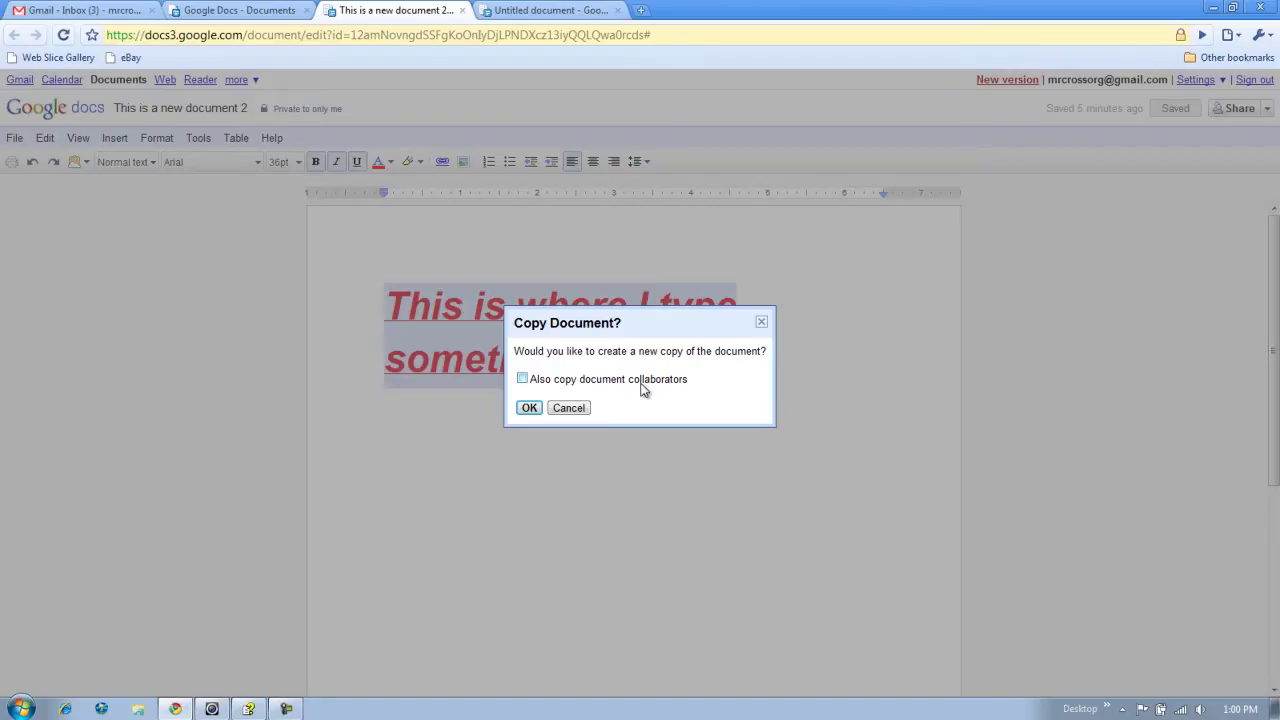
{"action": "left_click", "coordinate": [528, 410]}
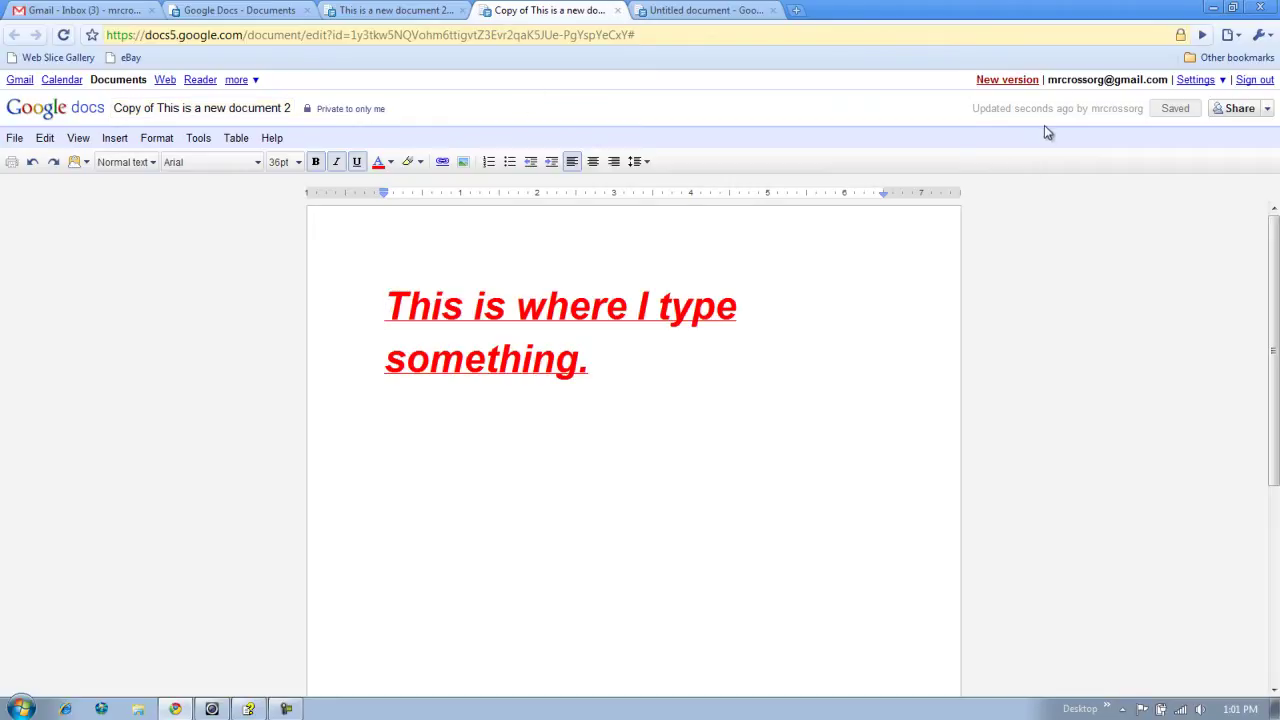
- Refresh the document list to look for the newly copied document
{"action": "left_click", "coordinate": [233, 10]}
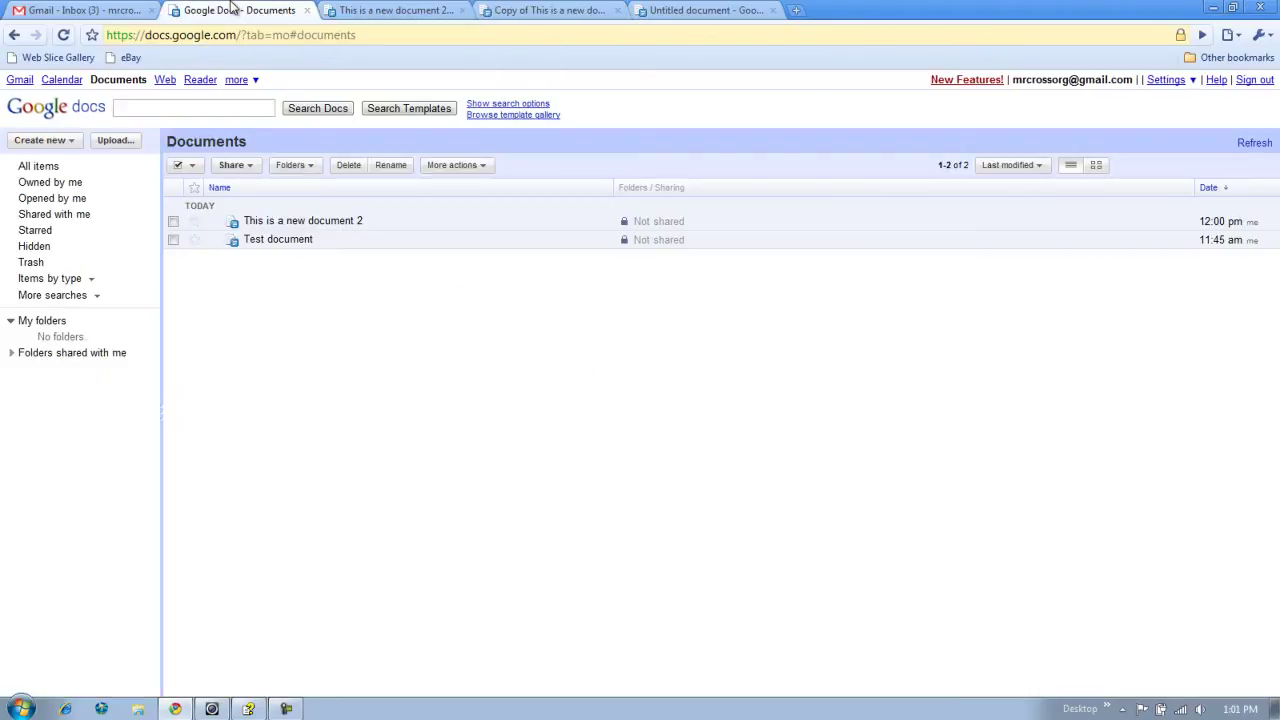
{"action": "left_click_drag", "start_coordinate": [180, 34], "coordinate": [118, 58]}
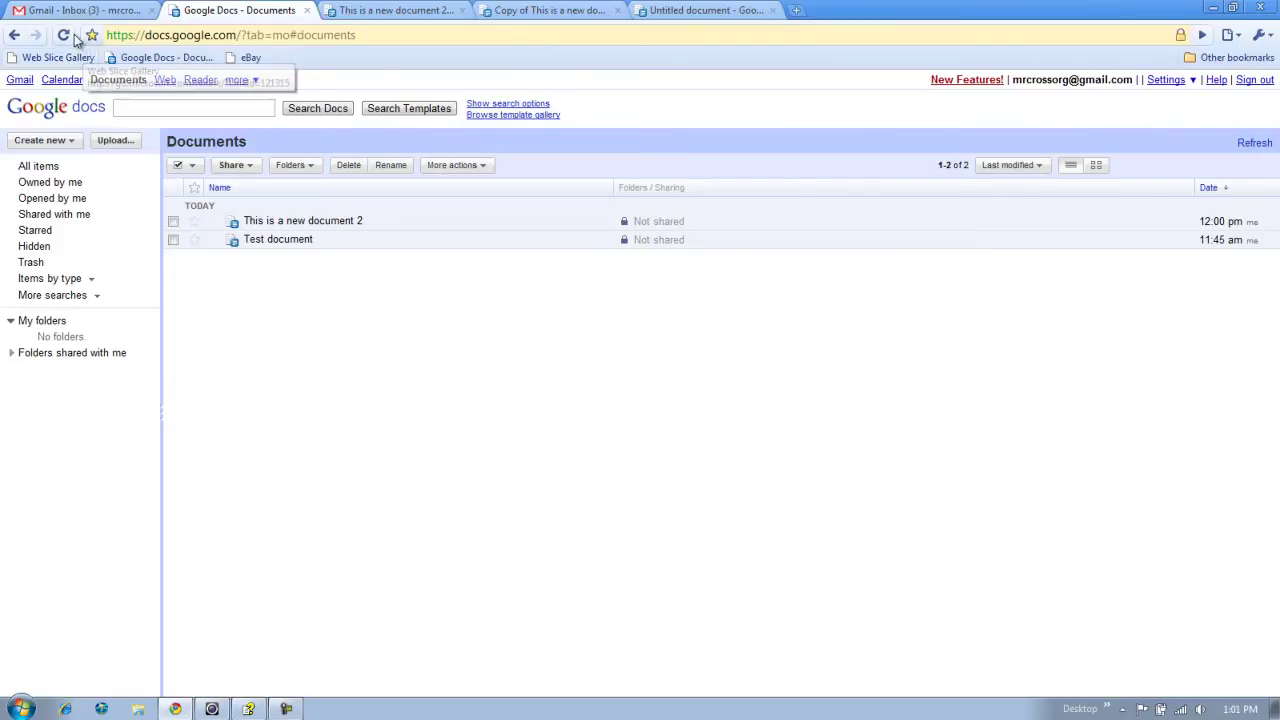
{"action": "left_click", "coordinate": [63, 35]}
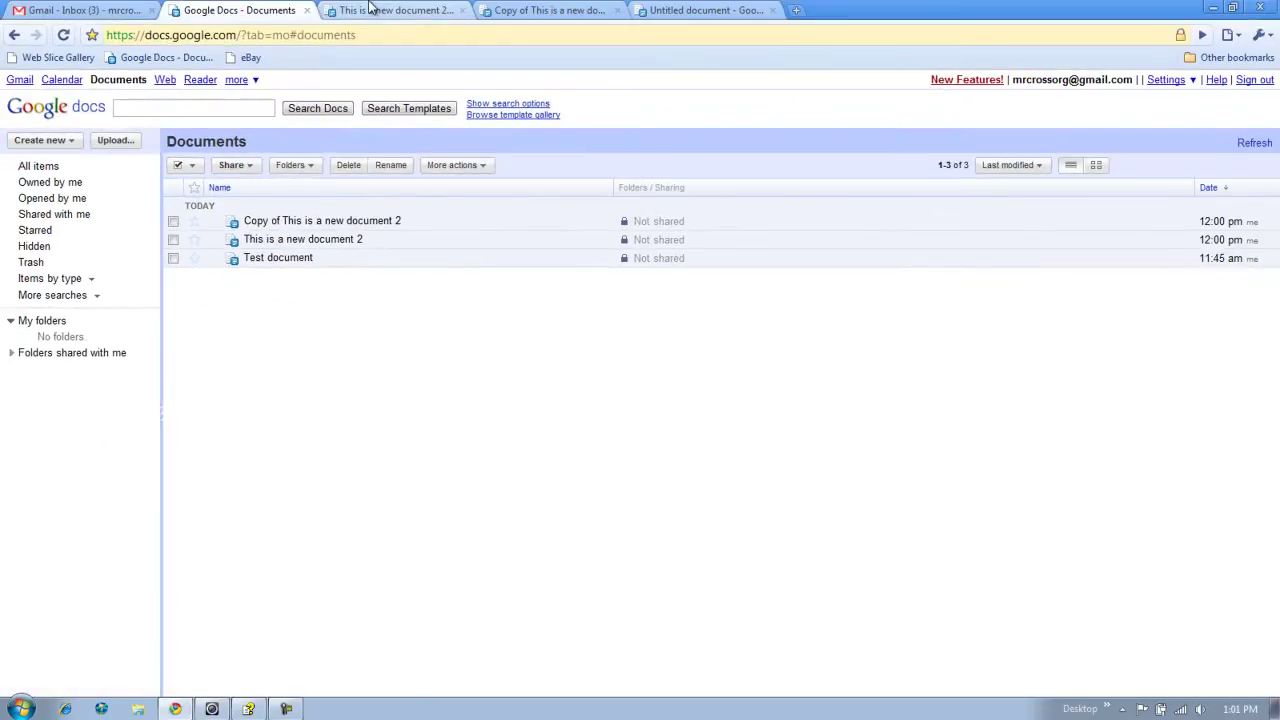
- Examine the file formats available for downloading "This is a new document 2", without downloading it
{"action": "left_click", "coordinate": [370, 10]}
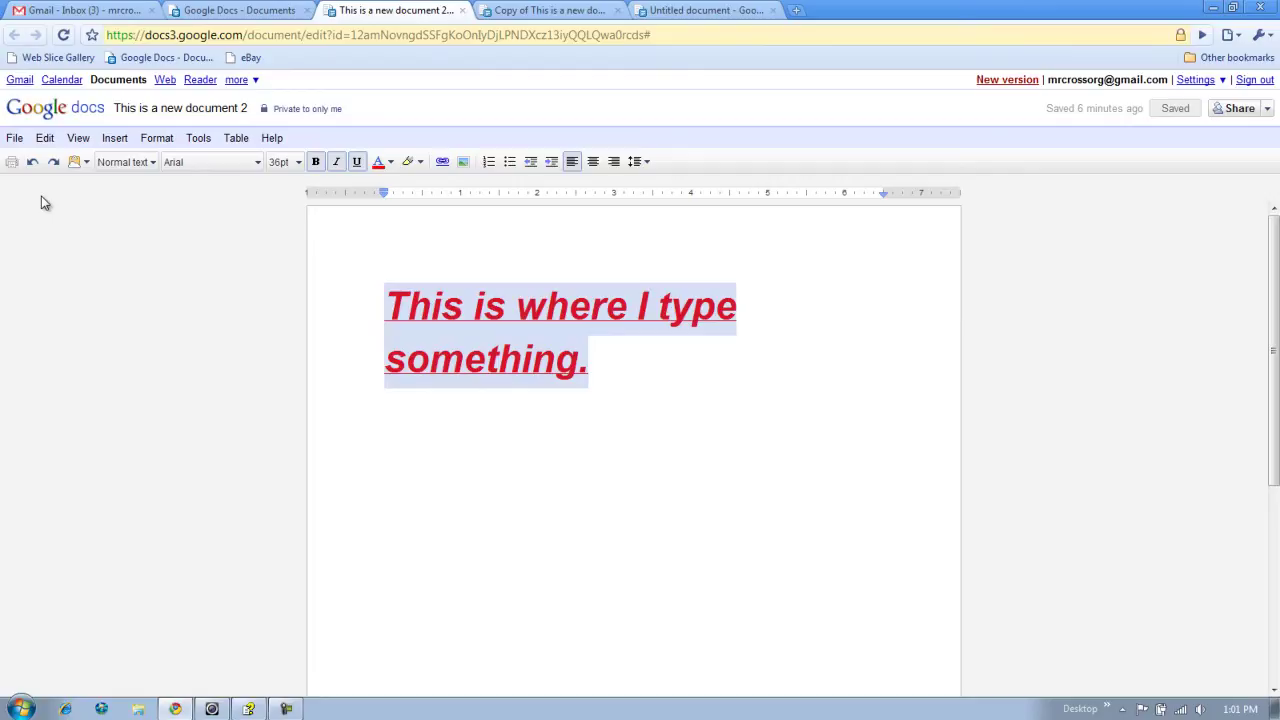
{"action": "left_click", "coordinate": [17, 139]}
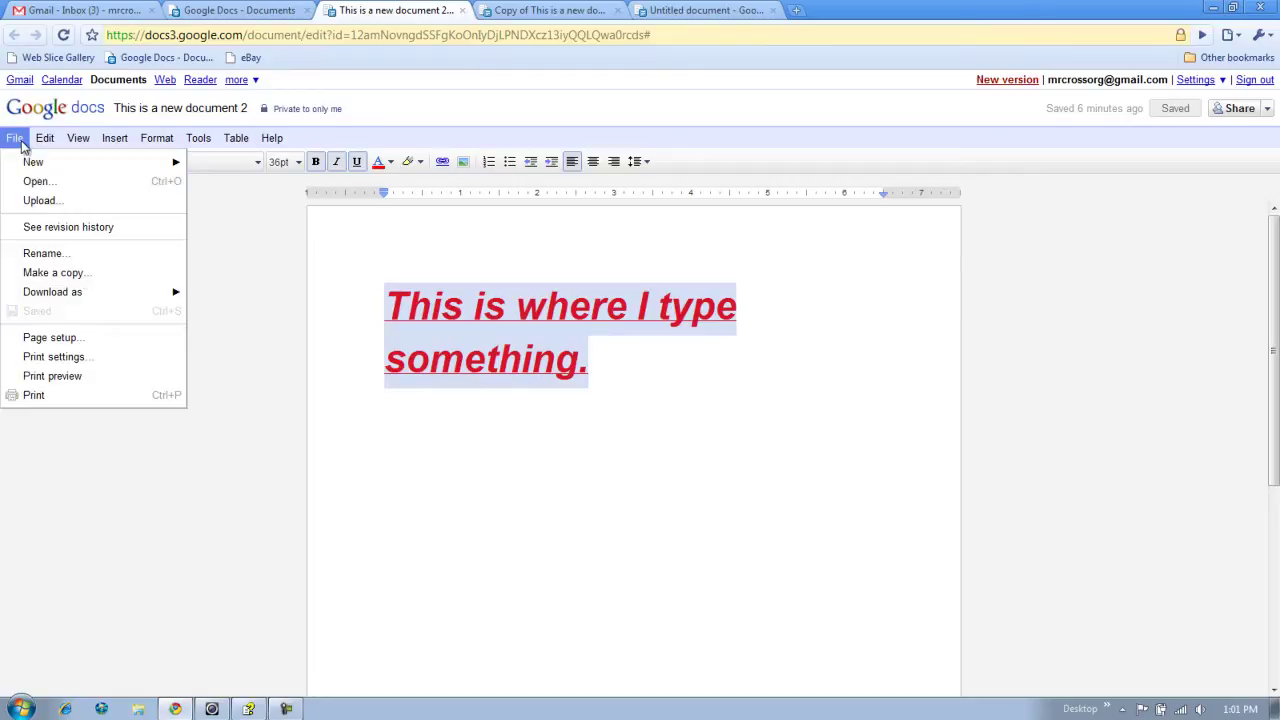
{"action": "mouse_move", "coordinate": [76, 297]}
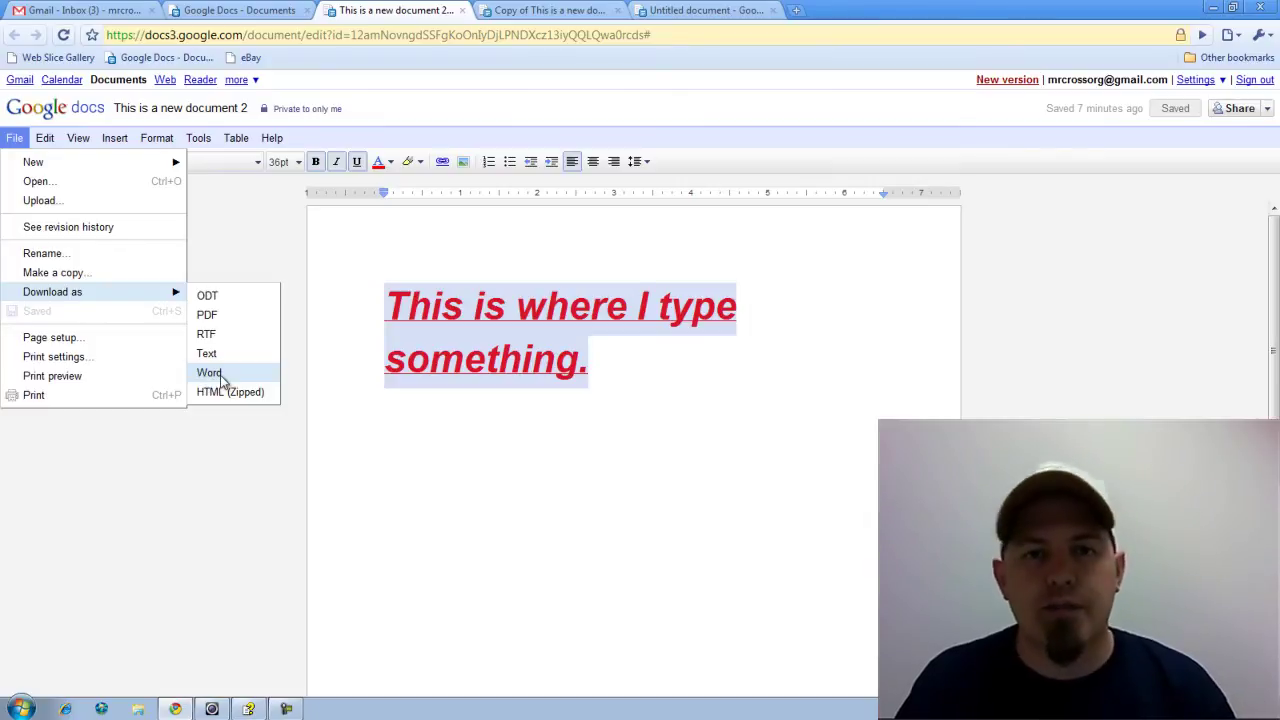
{"action": "left_click", "coordinate": [219, 259]}
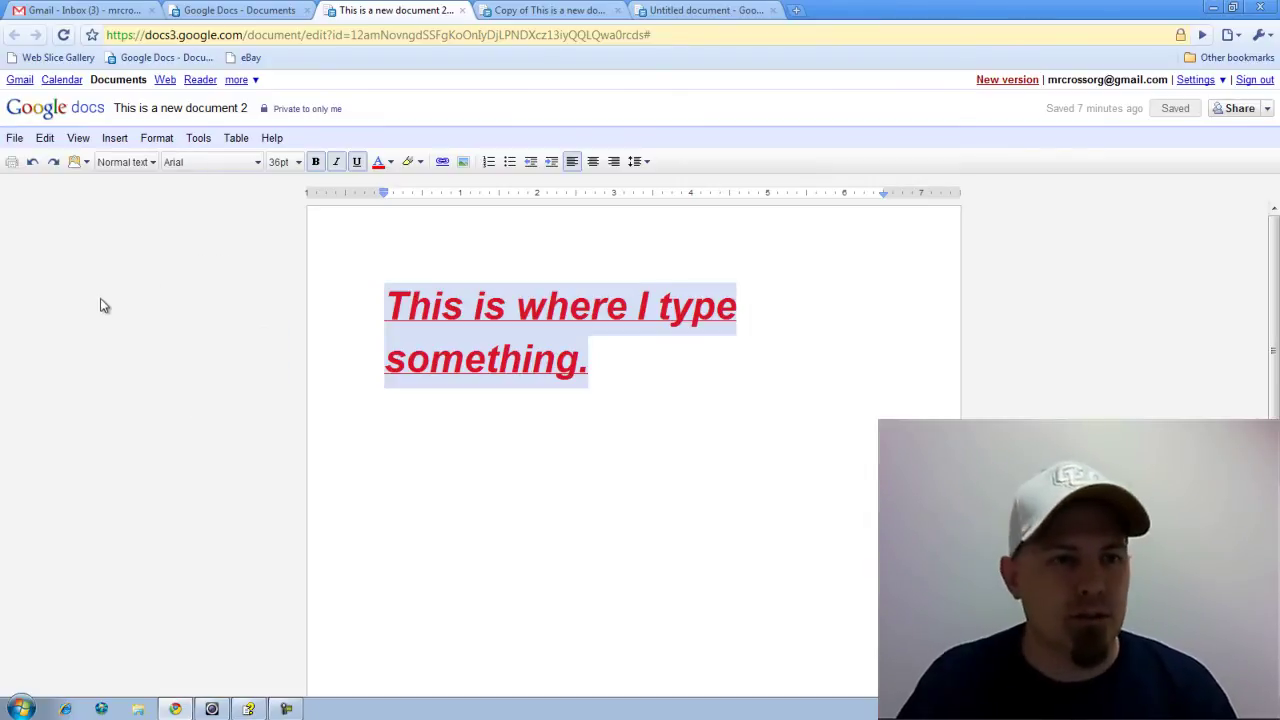
- Review the document's page setup, including the paper size choices, and close it without making changes
{"action": "left_click", "coordinate": [14, 137]}
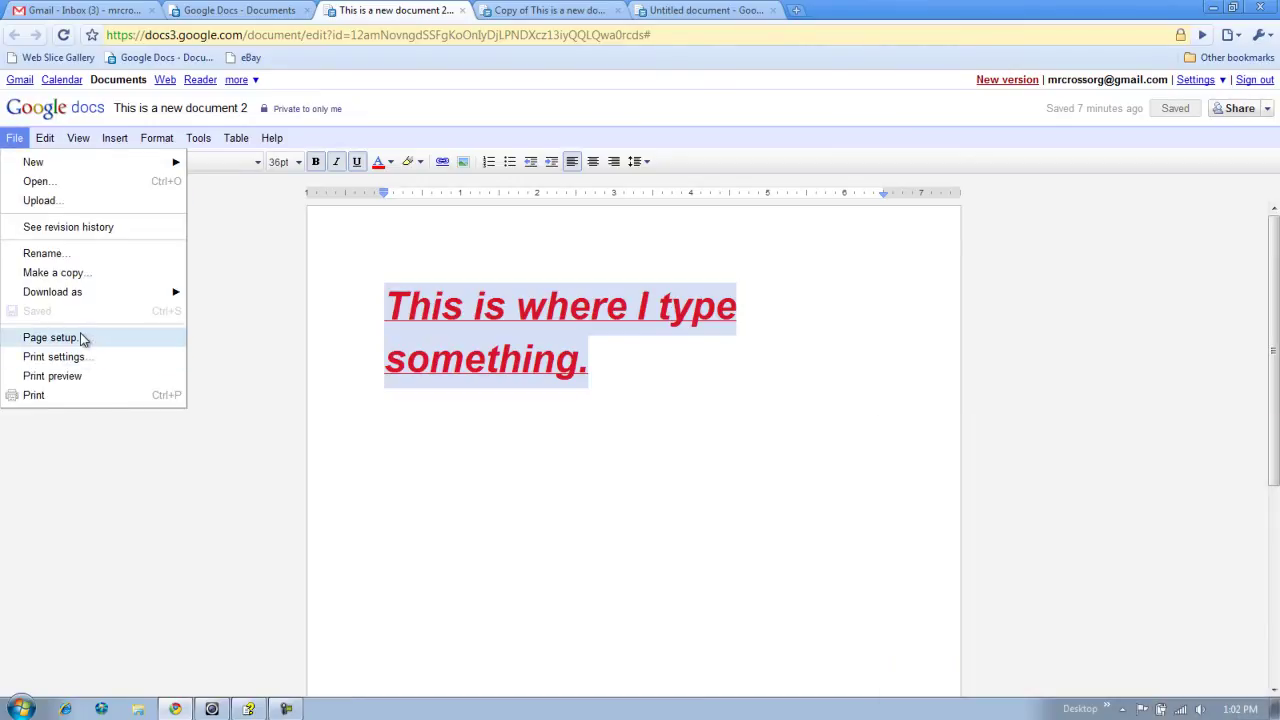
{"action": "left_click", "coordinate": [82, 337]}
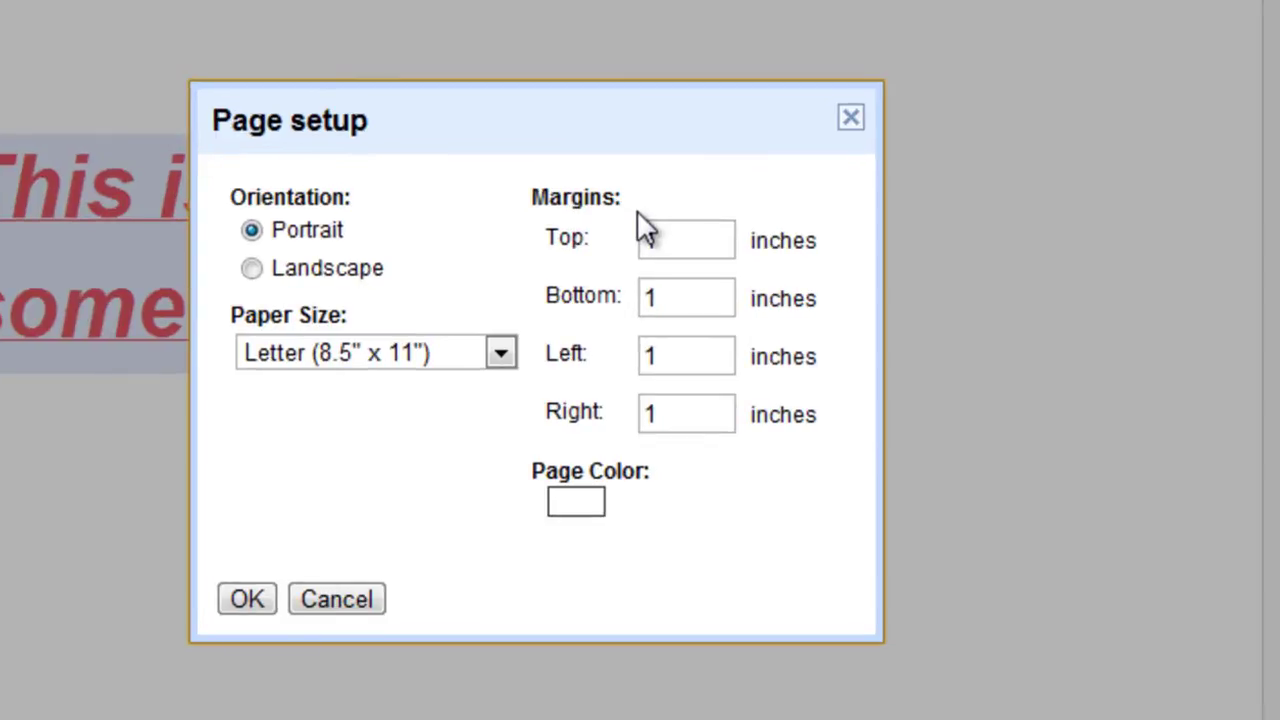
{"action": "left_click", "coordinate": [500, 355]}
{"action": "left_click", "coordinate": [495, 352]}
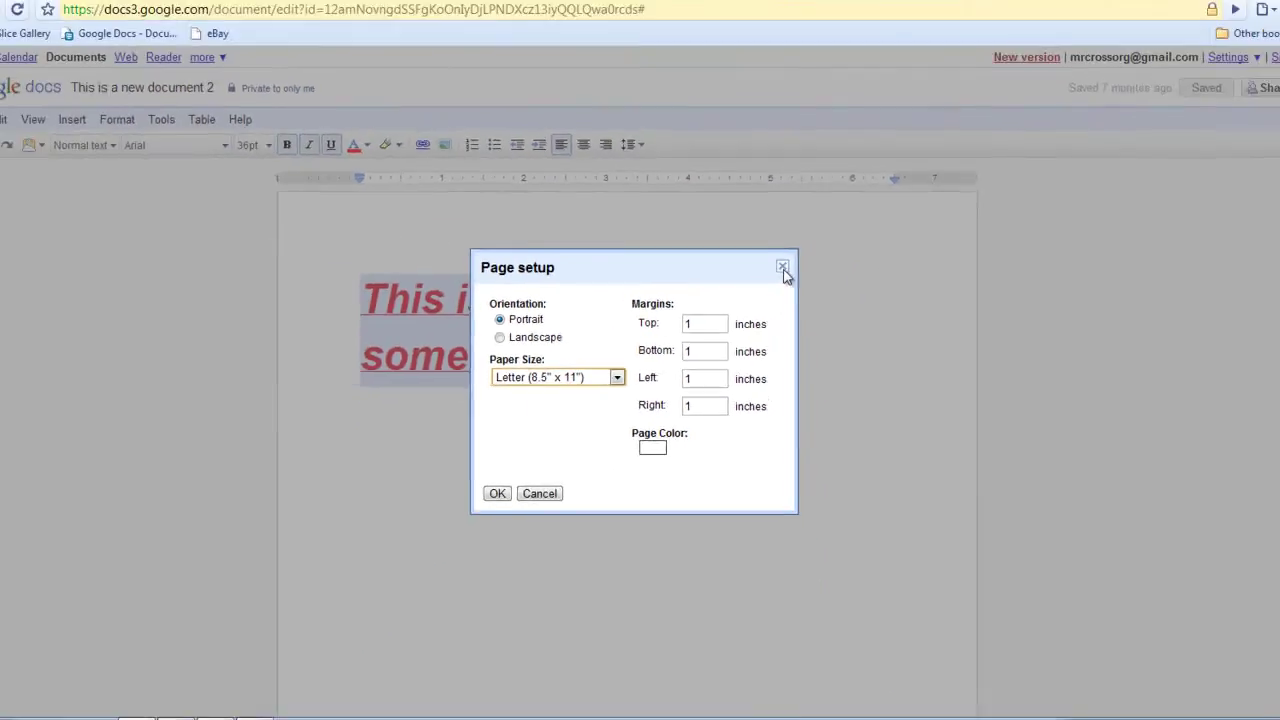
{"action": "left_click", "coordinate": [782, 267]}
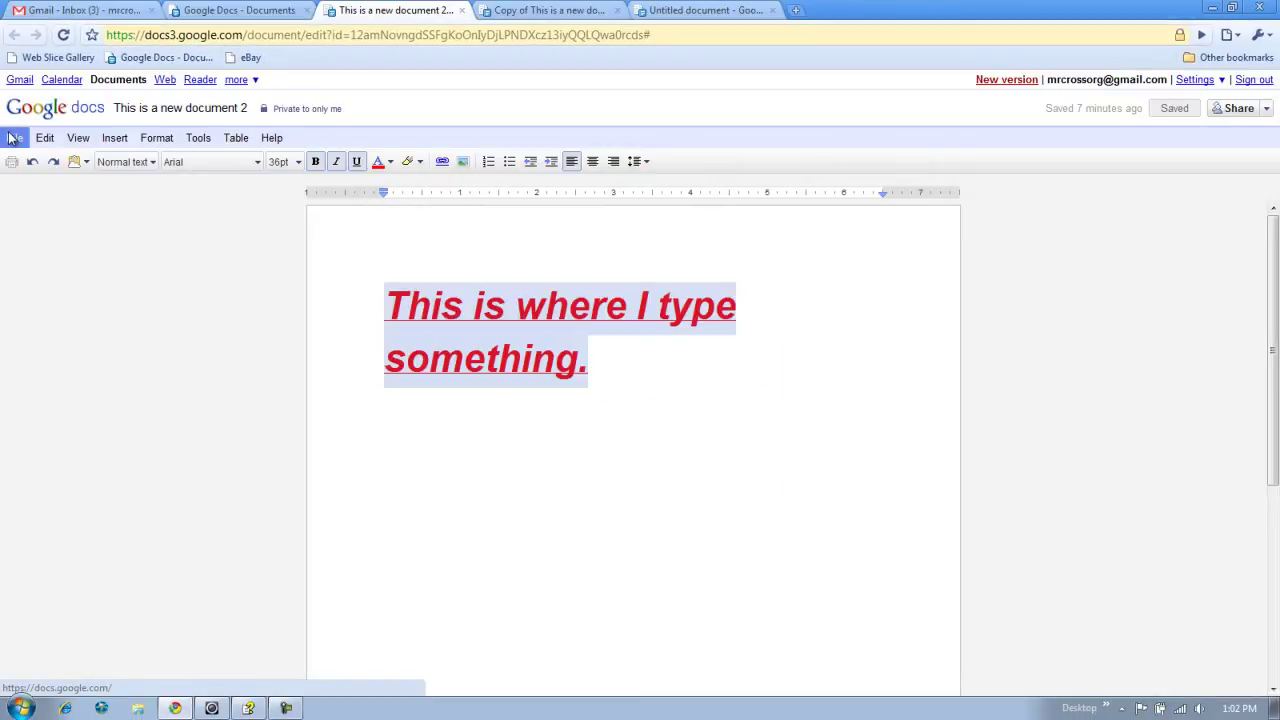
- Review the page number option in the document's print settings and cancel without printing
{"action": "left_click", "coordinate": [14, 138]}
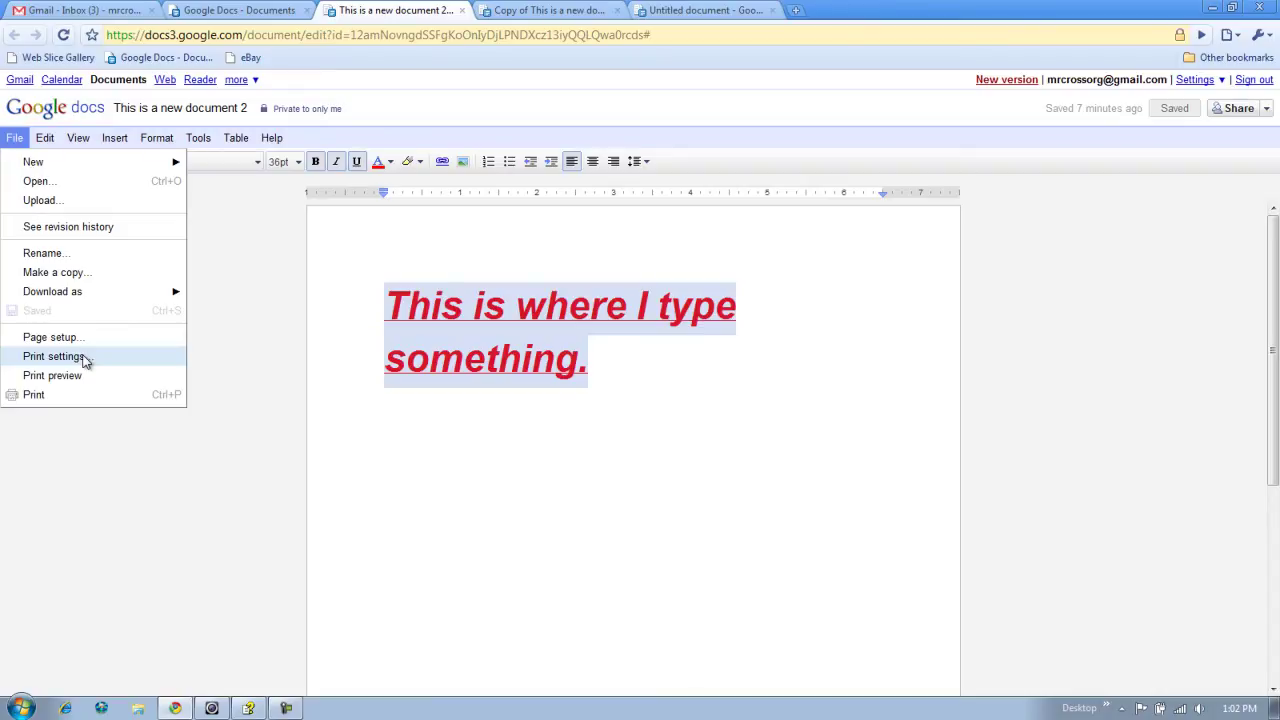
{"action": "left_click", "coordinate": [54, 356]}
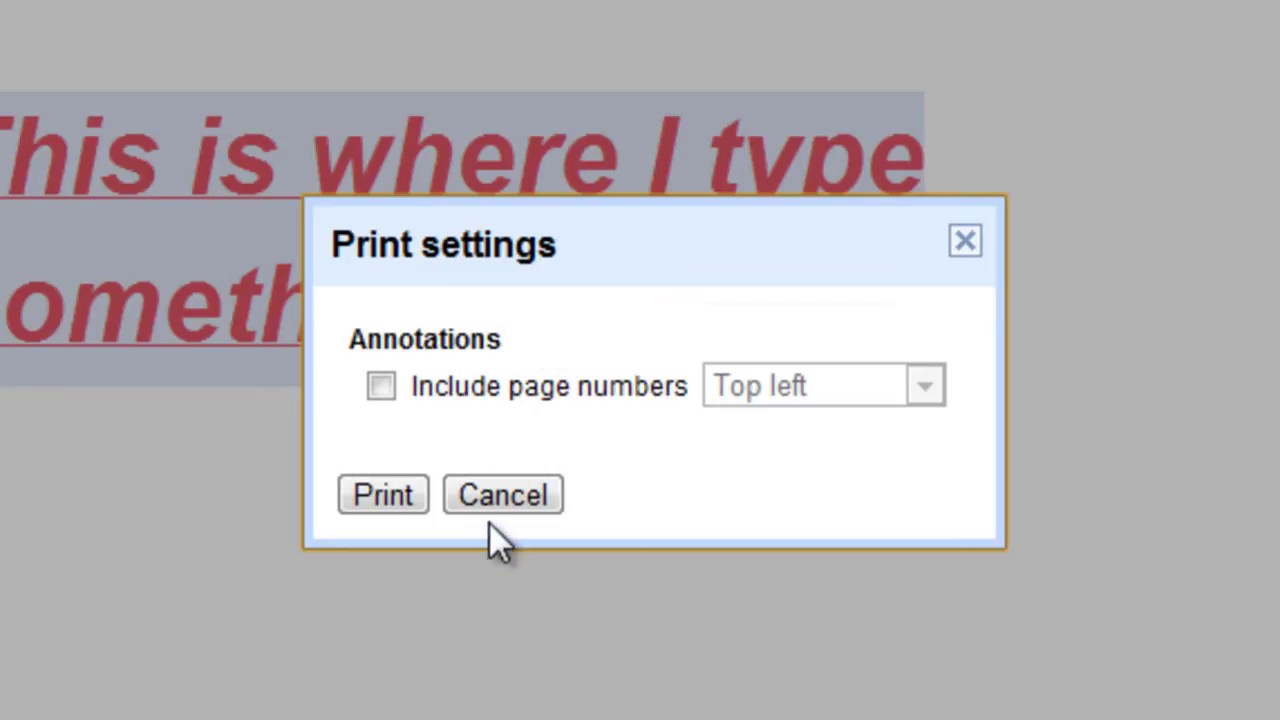
{"action": "left_click", "coordinate": [502, 495]}
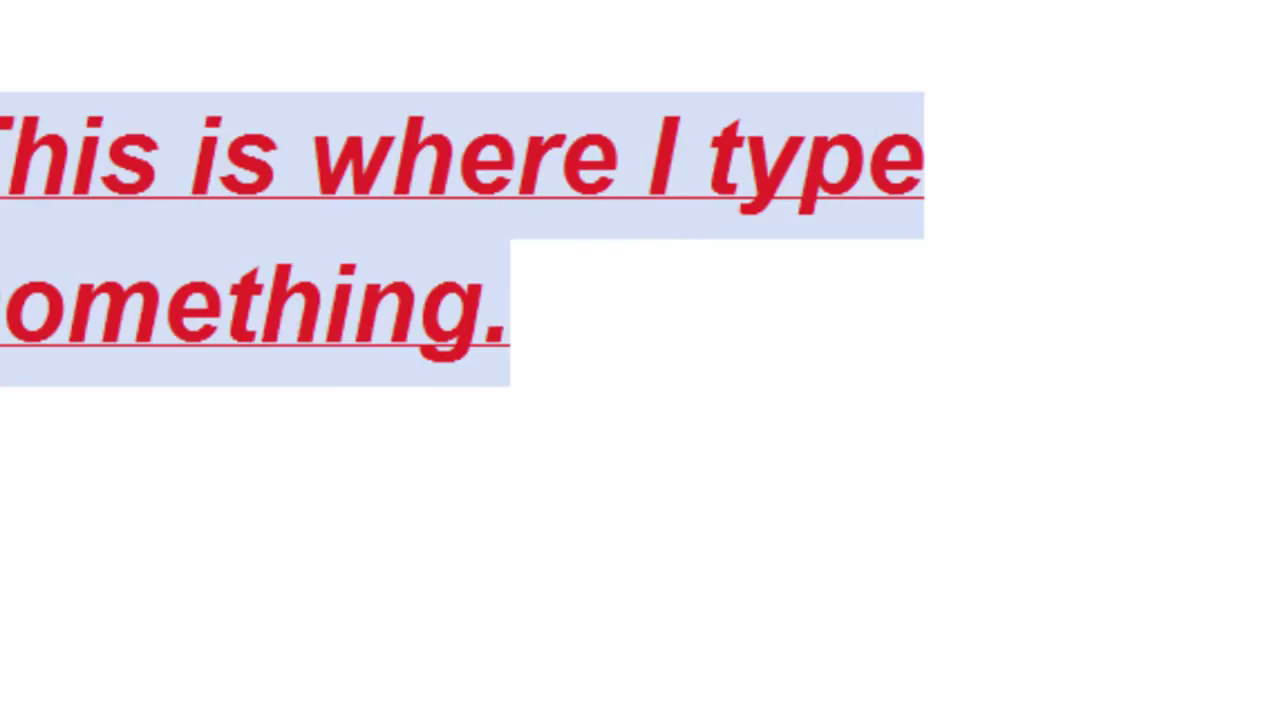
{"action": "left_click", "coordinate": [14, 137]}
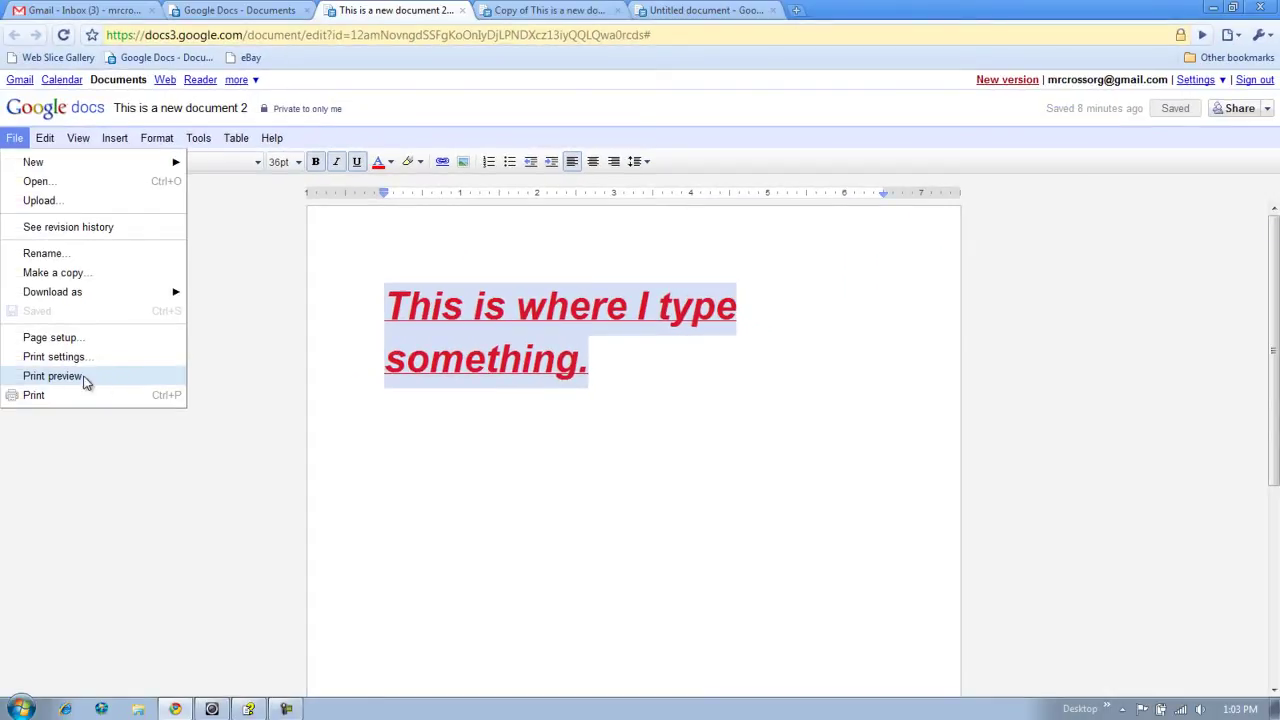
{"action": "left_click", "coordinate": [327, 272]}
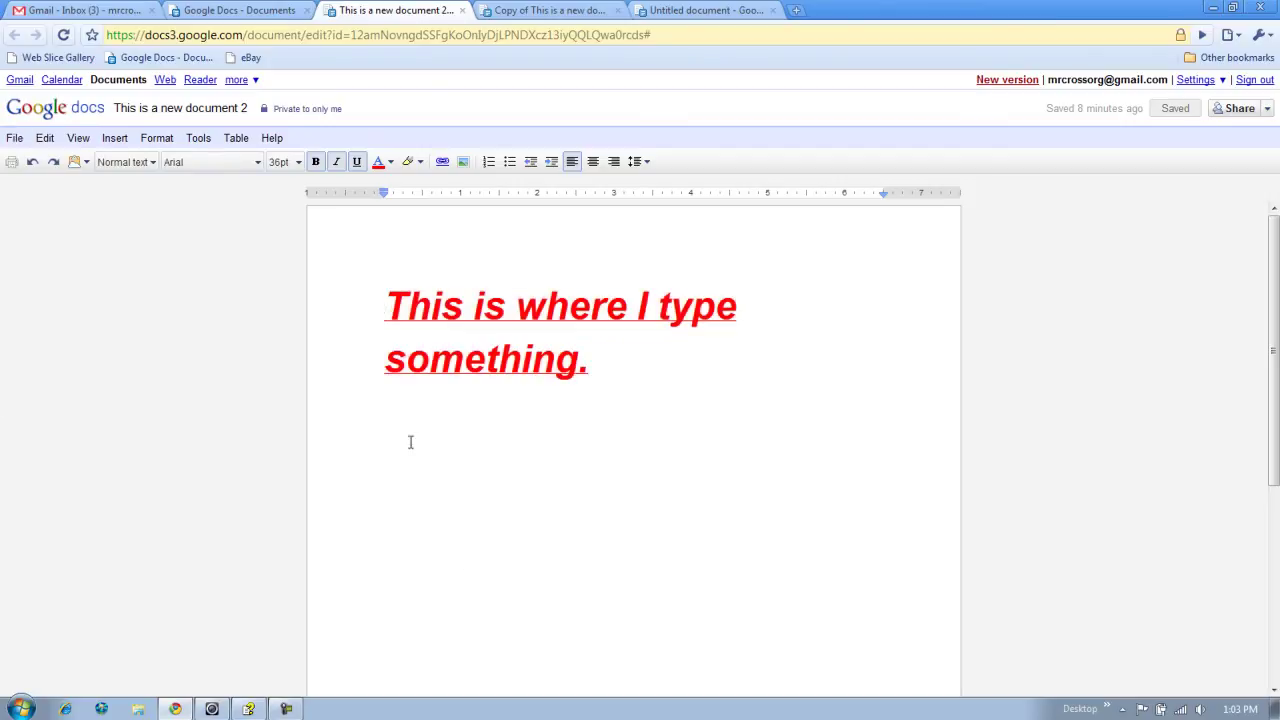
{"action": "left_click", "coordinate": [16, 139]}
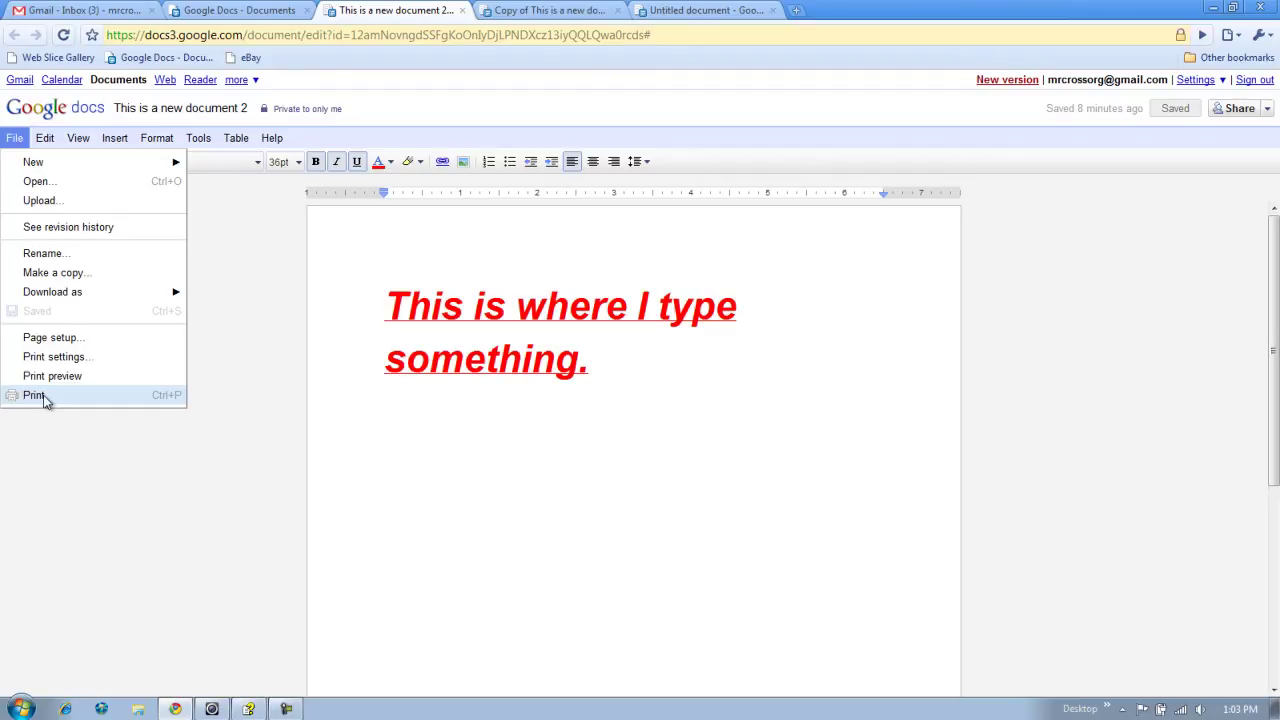
{"action": "left_click", "coordinate": [237, 258]}
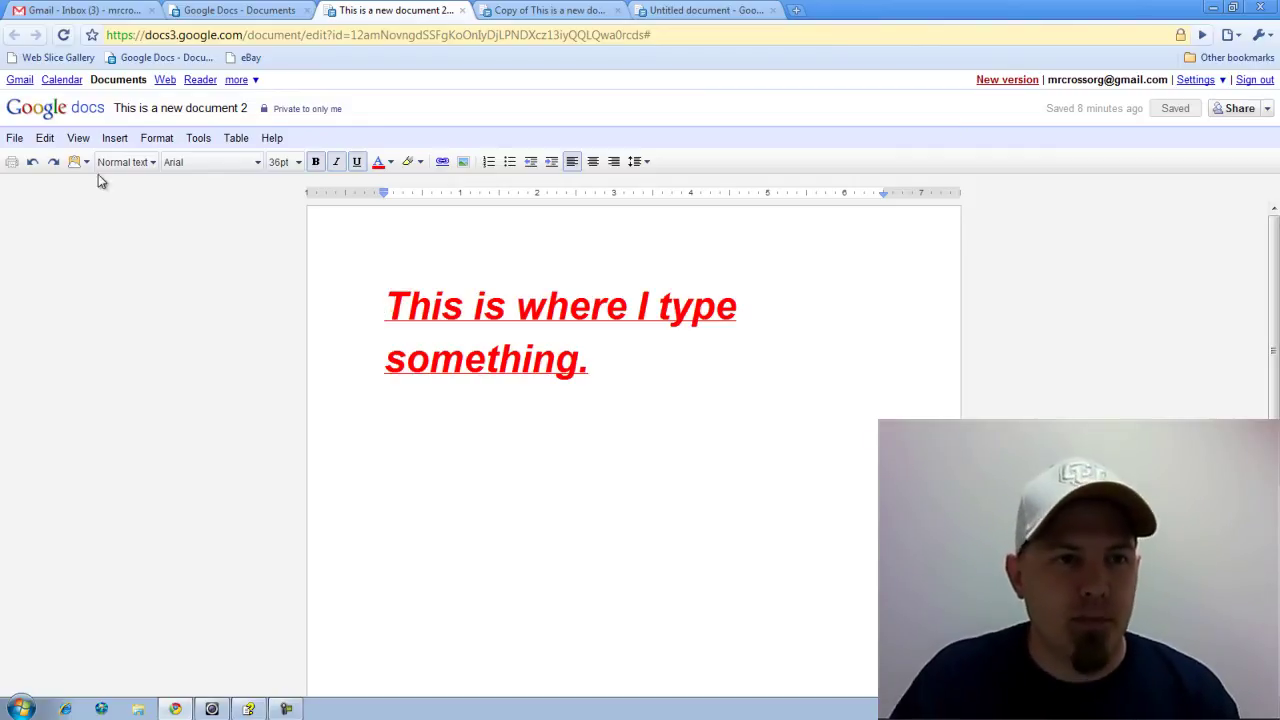
- Undo the last font size change on the sentence and redo it to bring back the 36 pt text
{"action": "left_click", "coordinate": [44, 138]}
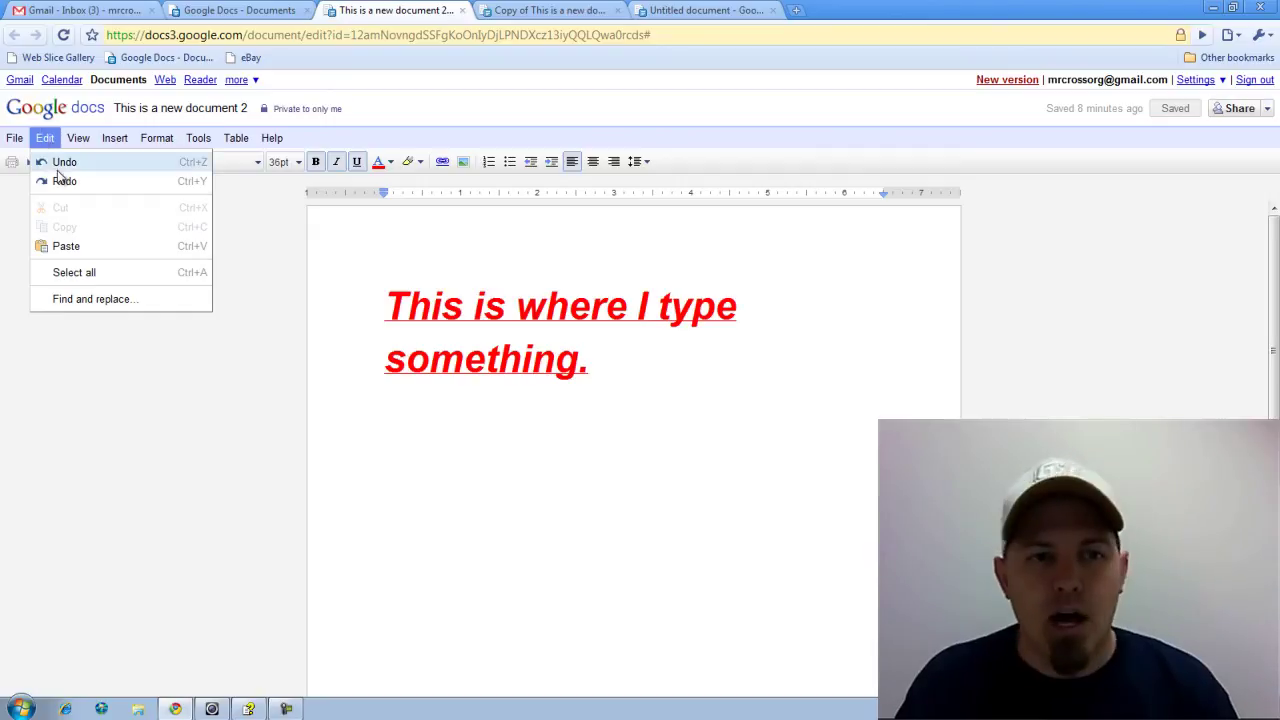
{"action": "left_click", "coordinate": [57, 162]}
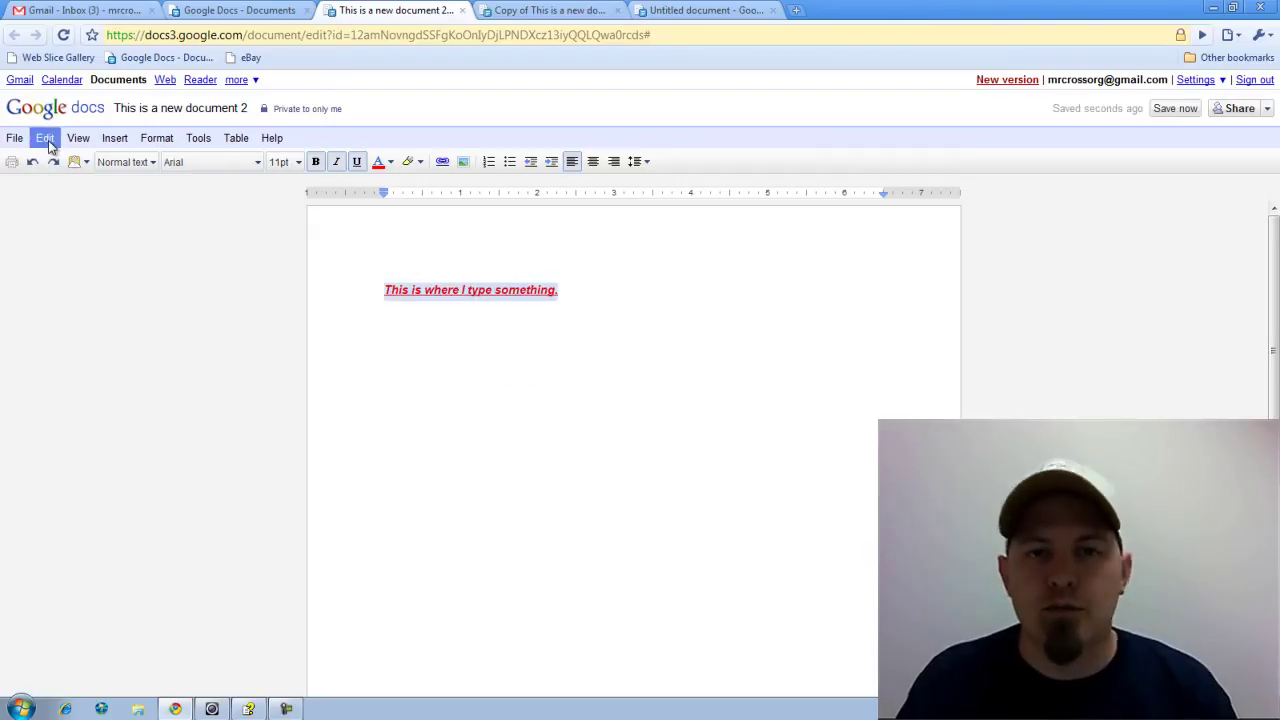
{"action": "left_click", "coordinate": [45, 139]}
{"action": "left_click", "coordinate": [47, 186]}
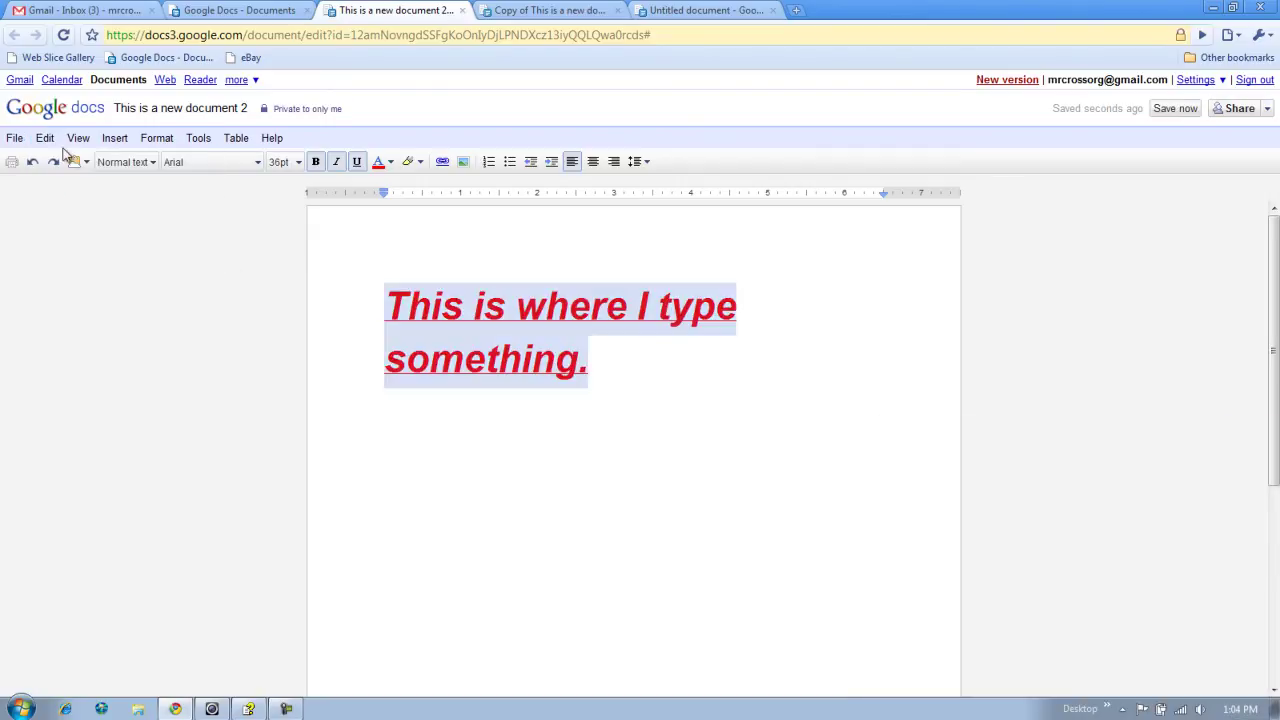
- Select all the document's text, replace every occurrence of "This" with "That", and close the find and replace dialog
{"action": "left_click", "coordinate": [45, 138]}
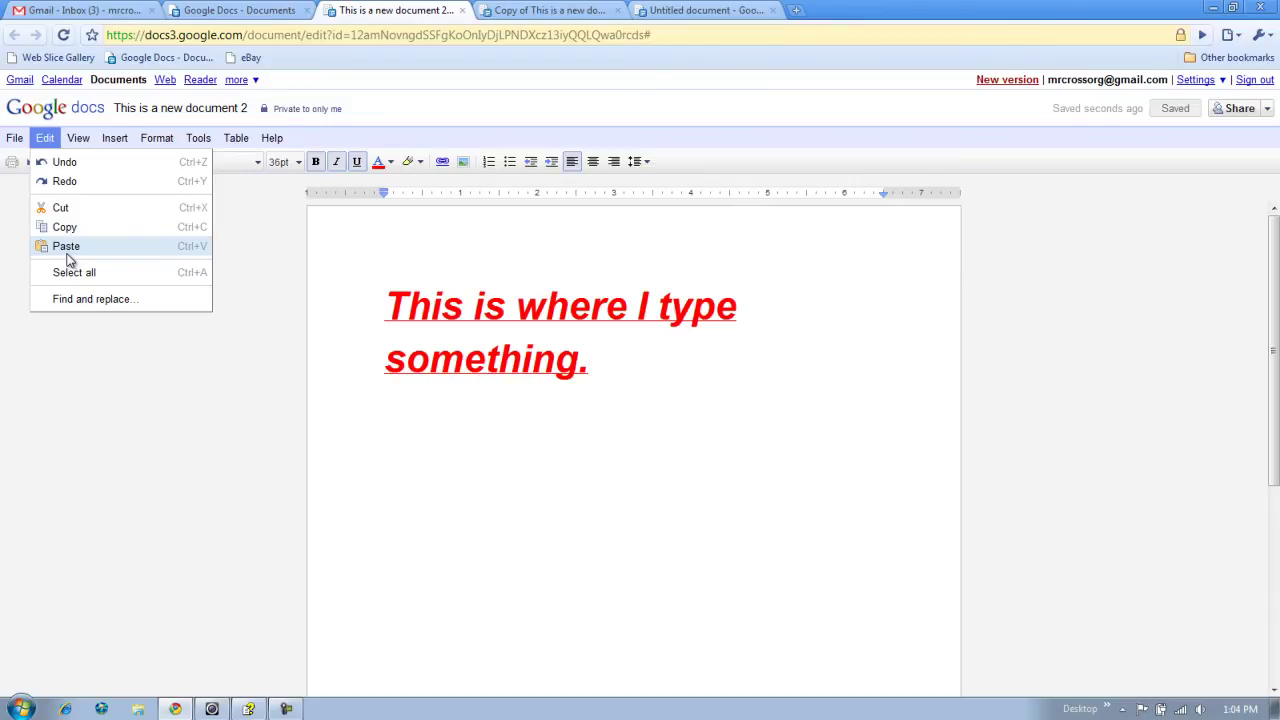
{"action": "left_click", "coordinate": [80, 273]}
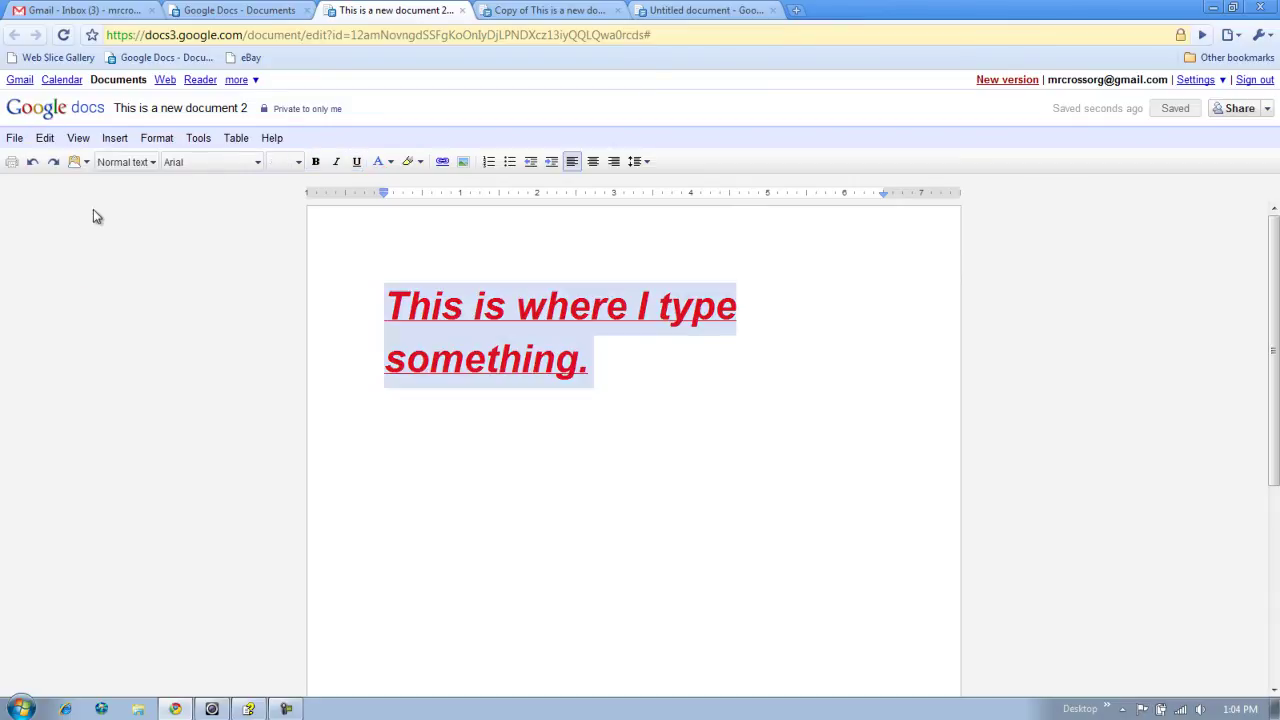
{"action": "left_click", "coordinate": [80, 138]}
{"action": "mouse_move", "coordinate": [45, 138]}
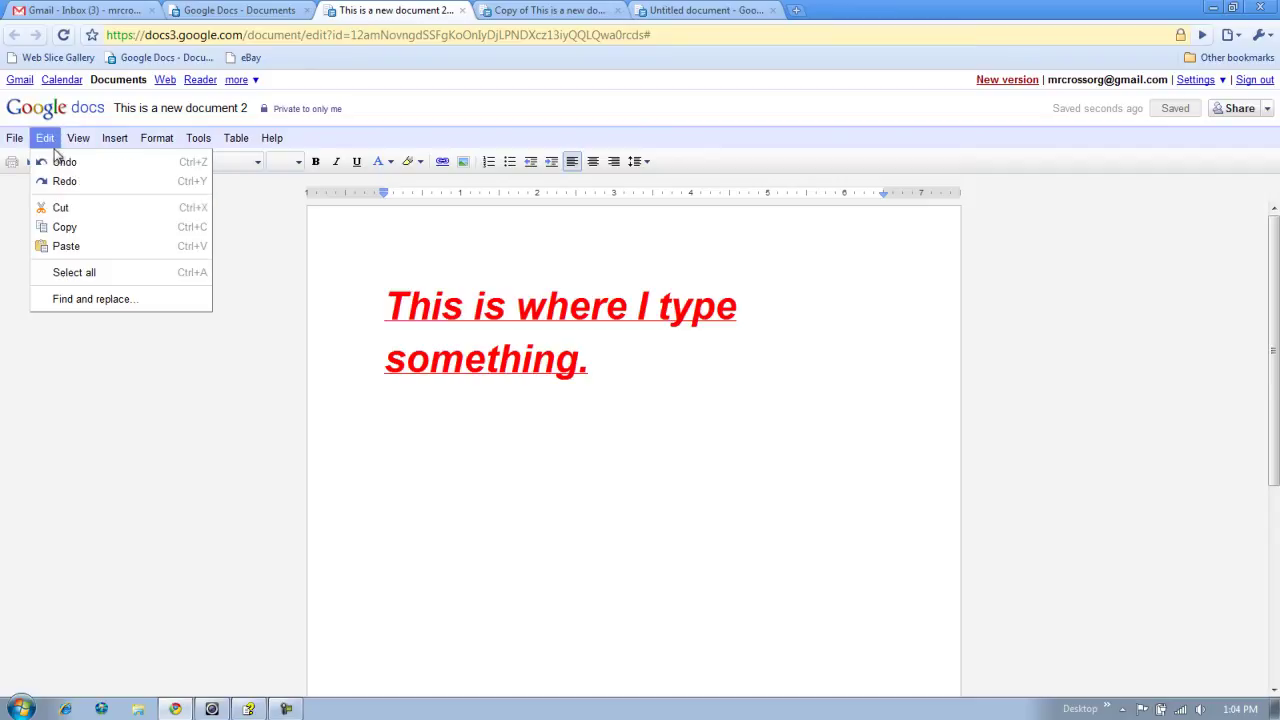
{"action": "left_click", "coordinate": [93, 300]}
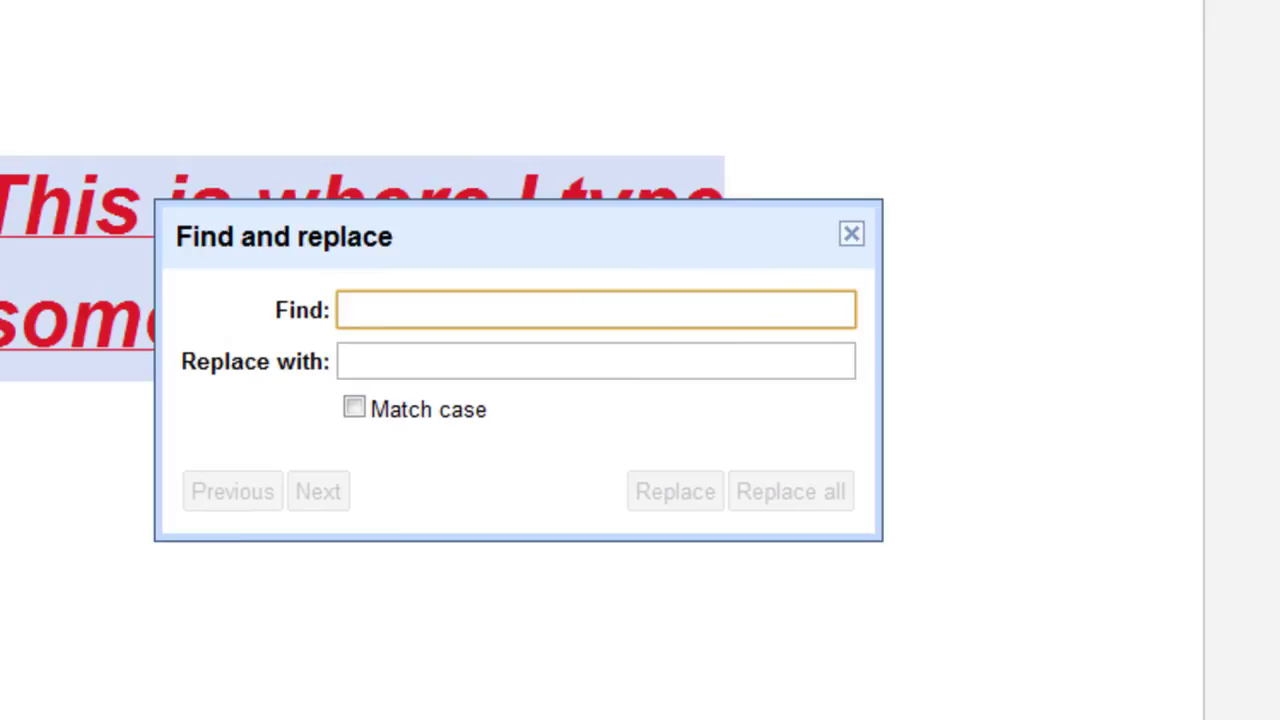
{"action": "type", "text": "This"}
{"action": "left_click", "coordinate": [596, 361]}
{"action": "type", "text": "That"}
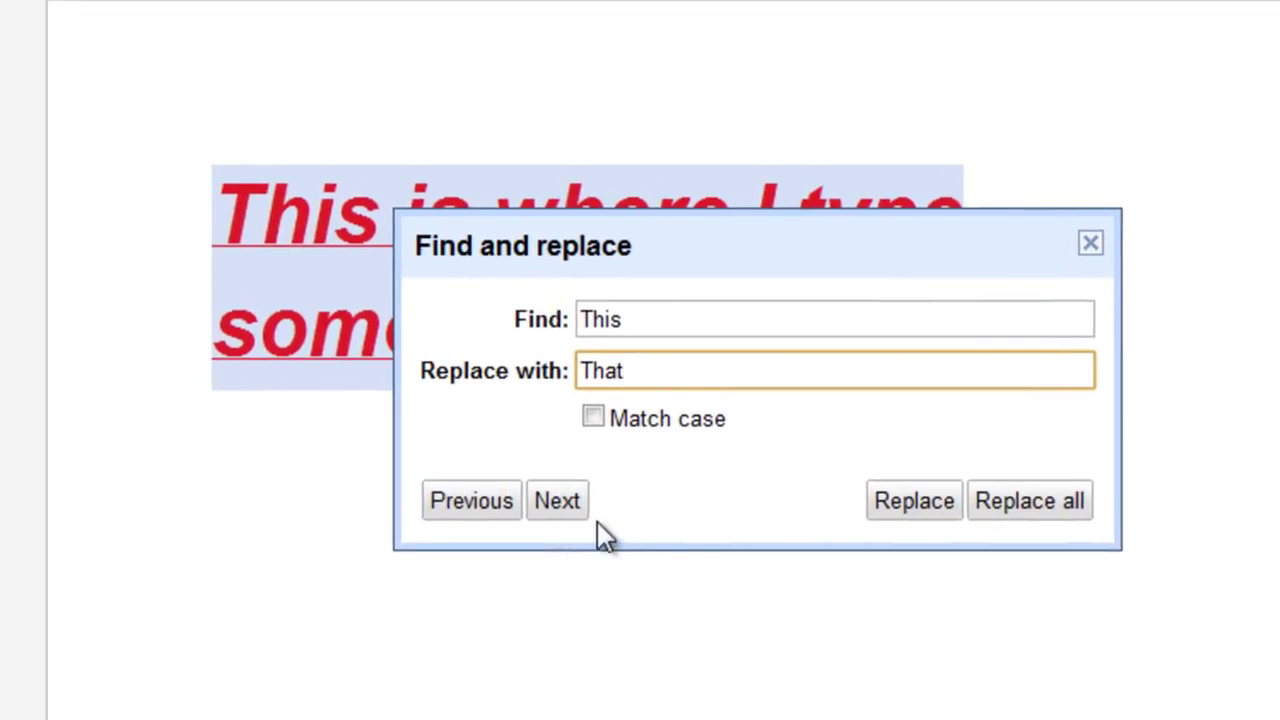
{"action": "left_click", "coordinate": [1037, 502]}
{"action": "left_click_drag", "start_coordinate": [655, 250], "coordinate": [689, 389]}
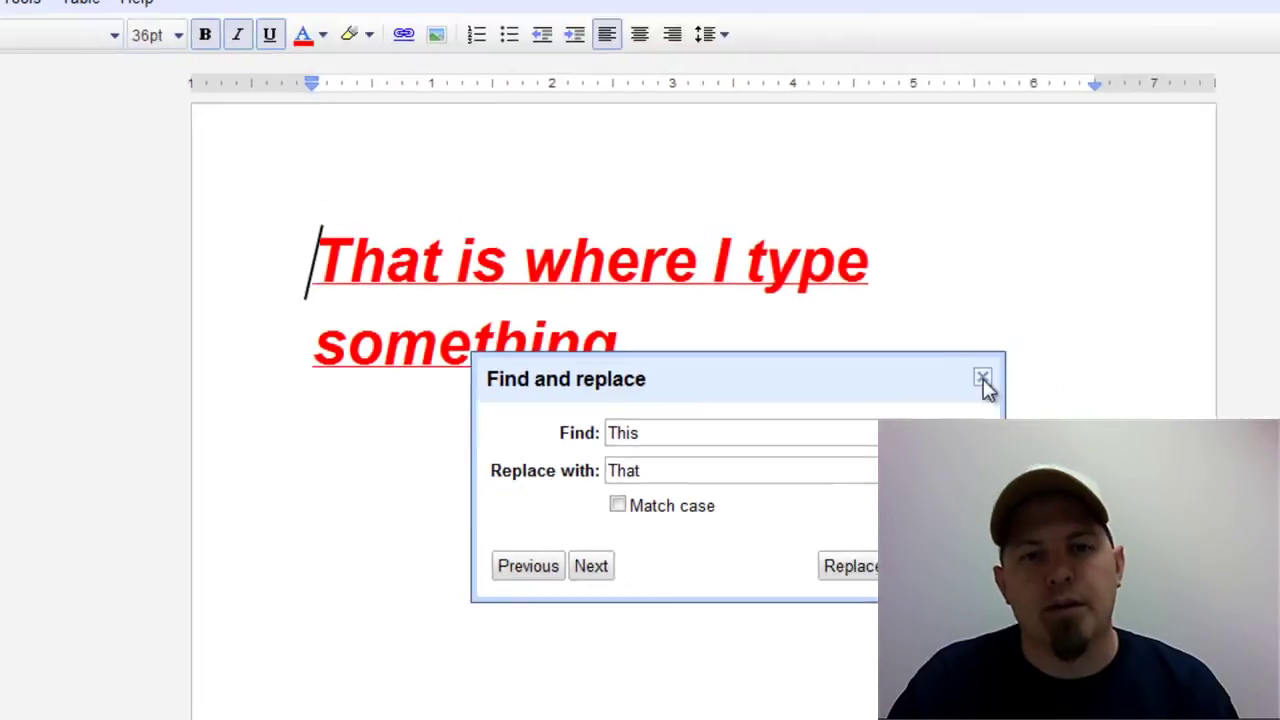
{"action": "left_click", "coordinate": [1154, 376]}
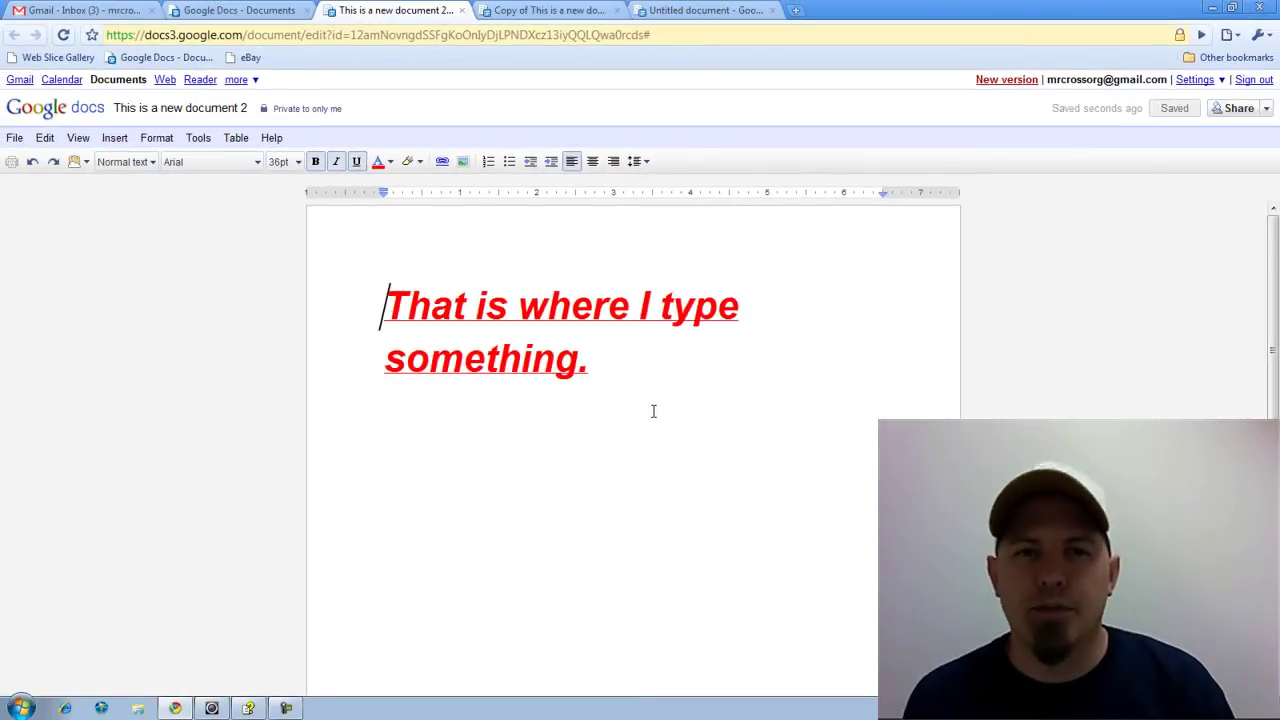